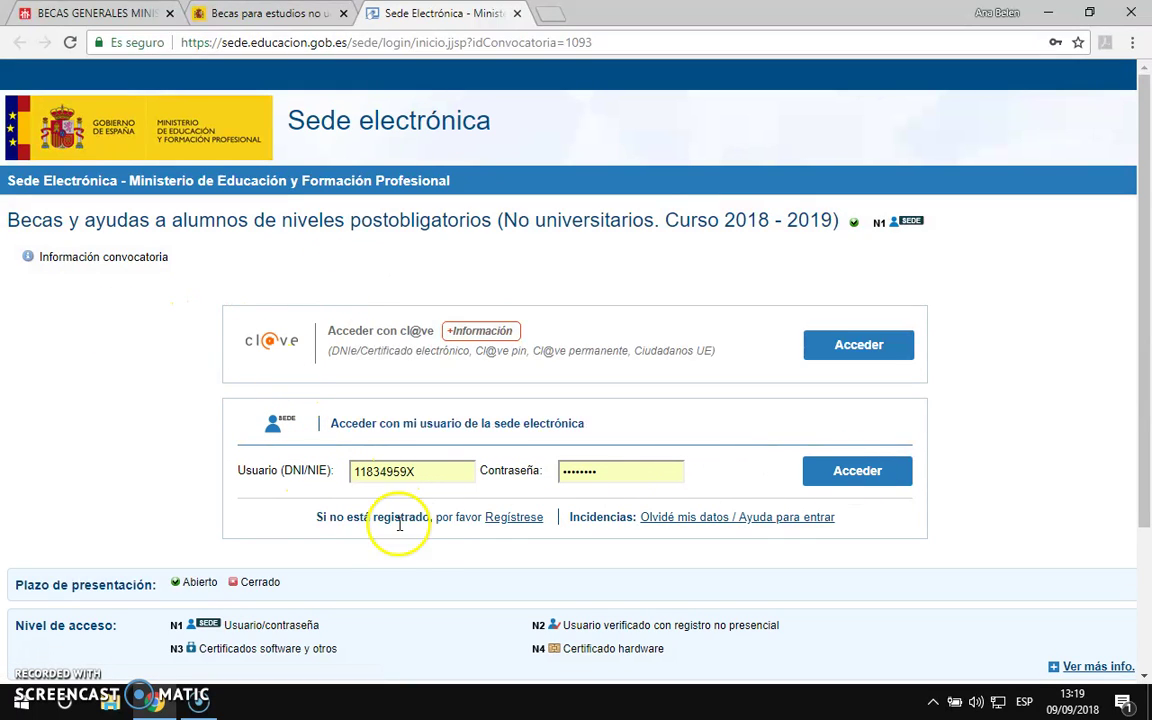
# Step: Start a Registro de persona física and open its 'Ver ayuda identidad' help guide in a new tab
pyautogui.click(516, 518)
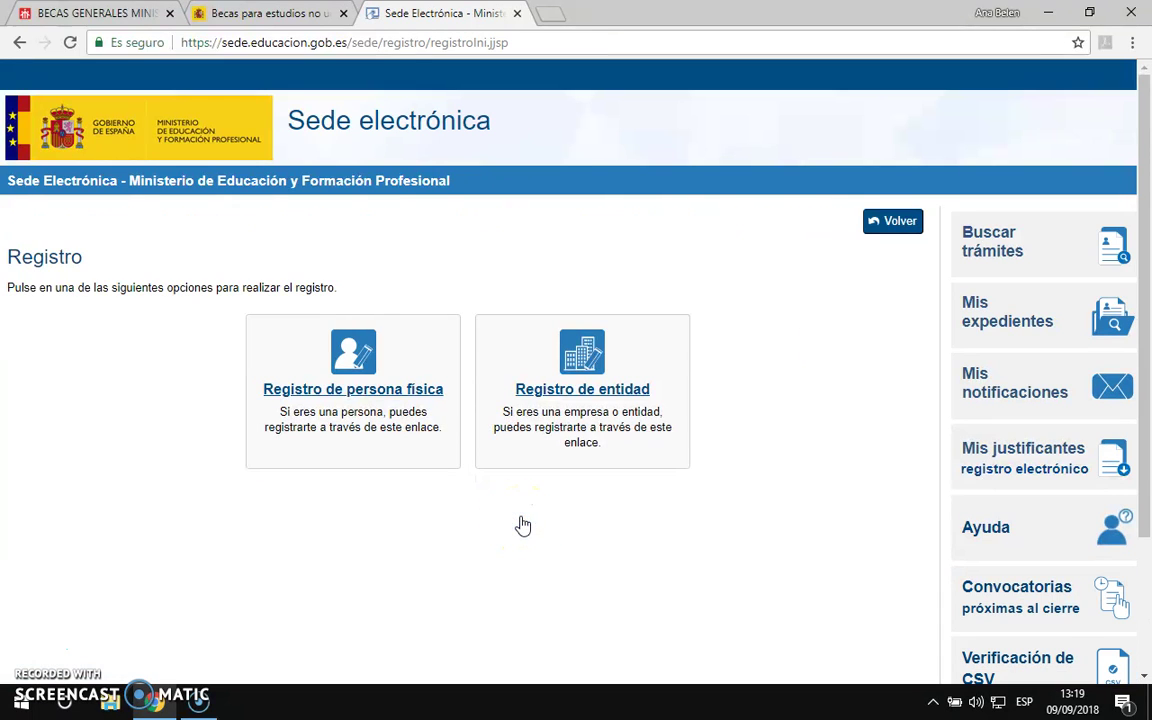
pyautogui.click(344, 392)
pyautogui.scroll(-3, 479, 408)
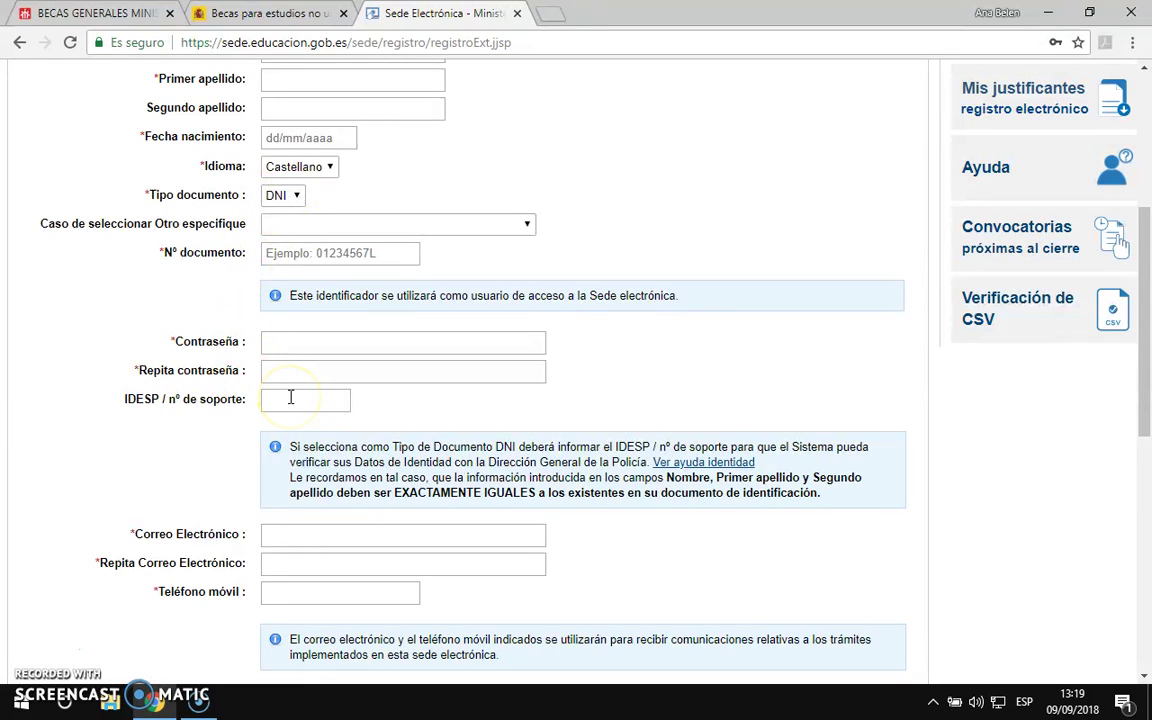
pyautogui.click(712, 466)
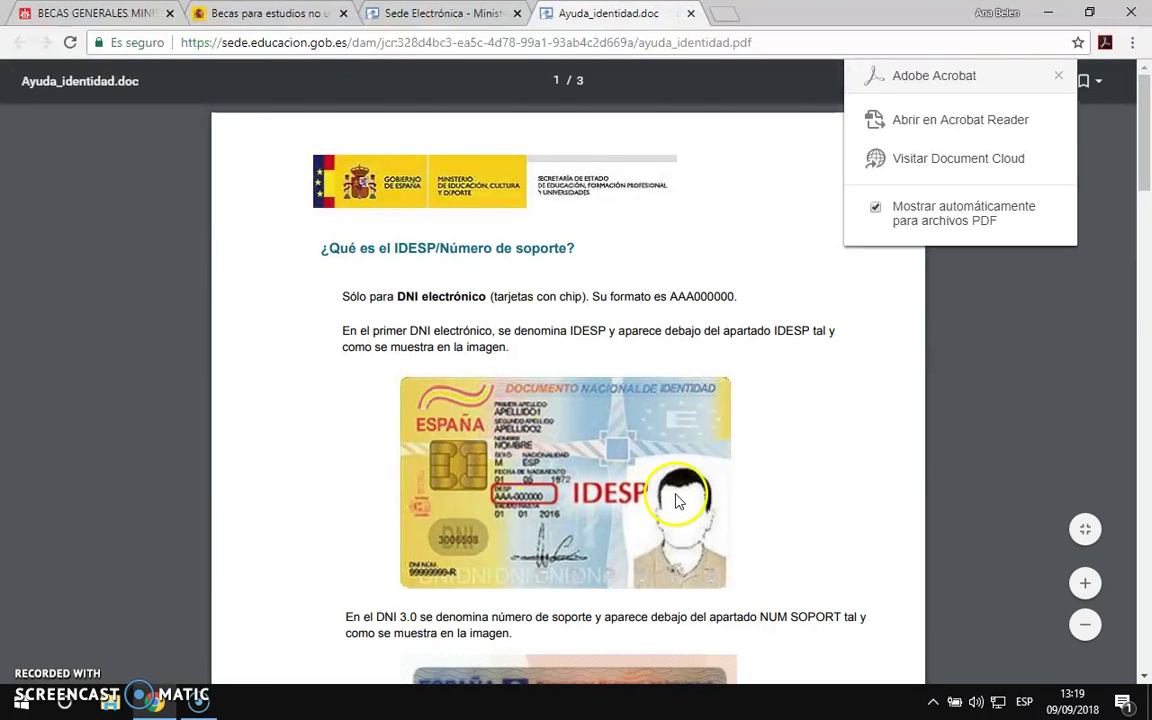
# Step: Read the guide's IDESP, Número de Certificado and IXESP sections, then return to the registration tab
pyautogui.scroll(-1, 676, 497)
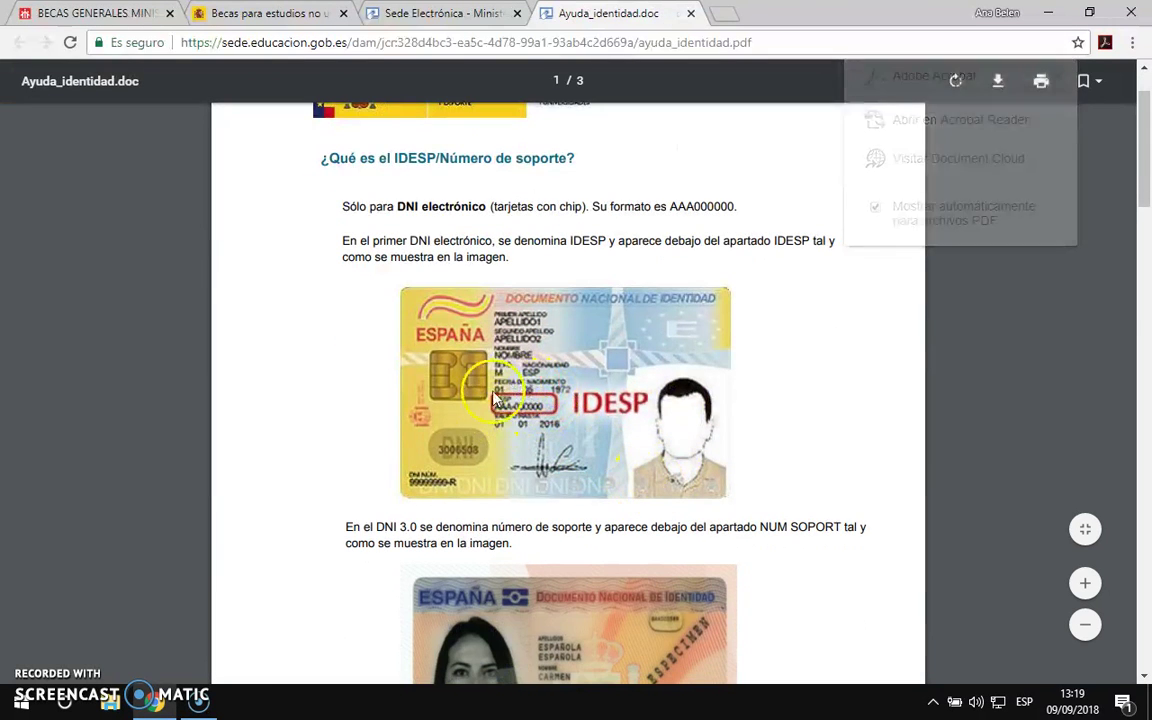
pyautogui.scroll(-3, 797, 458)
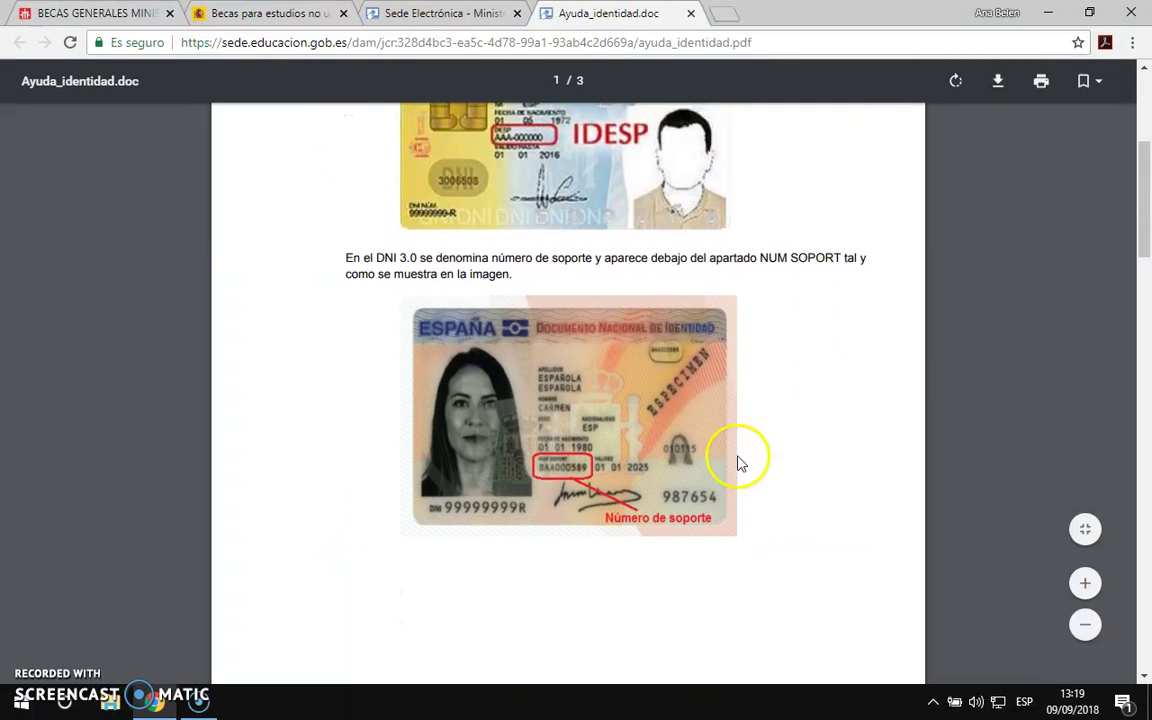
pyautogui.scroll(-6, 774, 473)
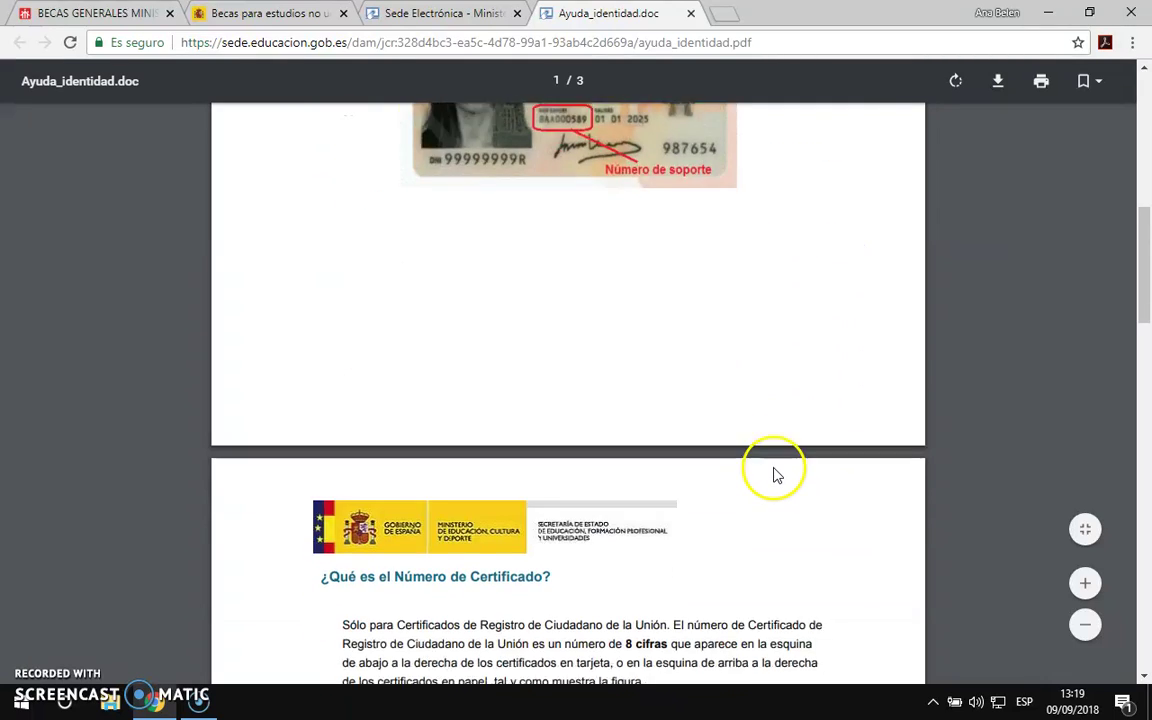
pyautogui.scroll(-3, 774, 475)
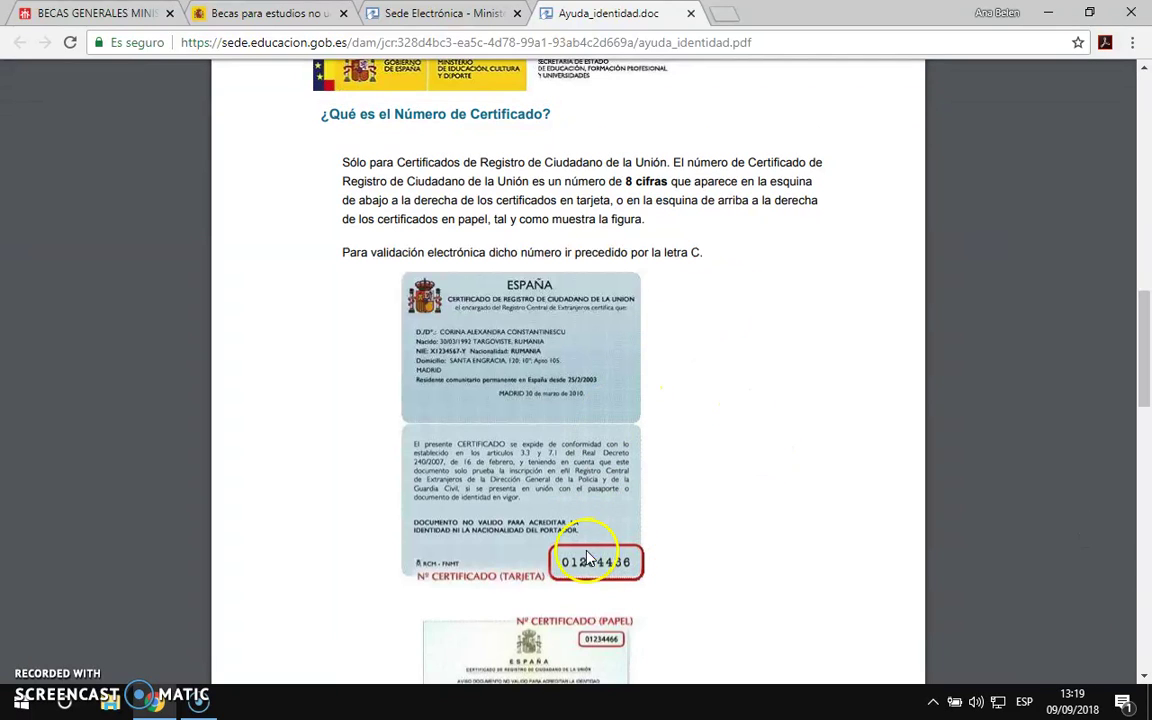
pyautogui.scroll(-3, 729, 575)
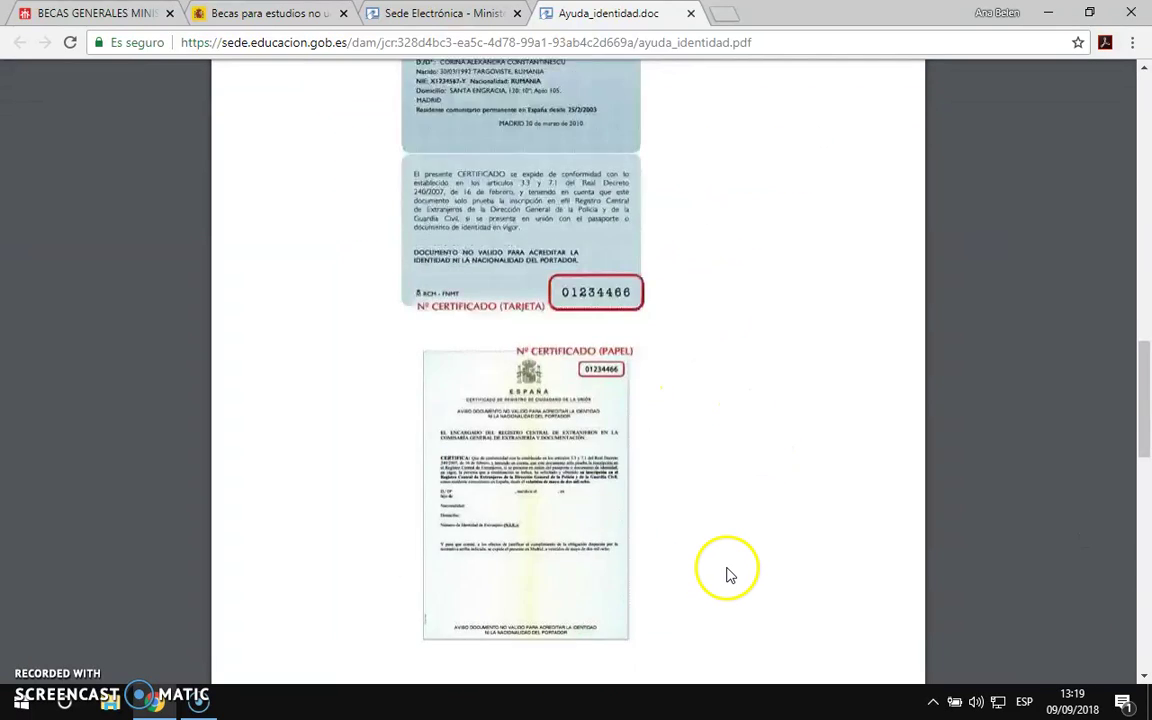
pyautogui.scroll(-7, 729, 575)
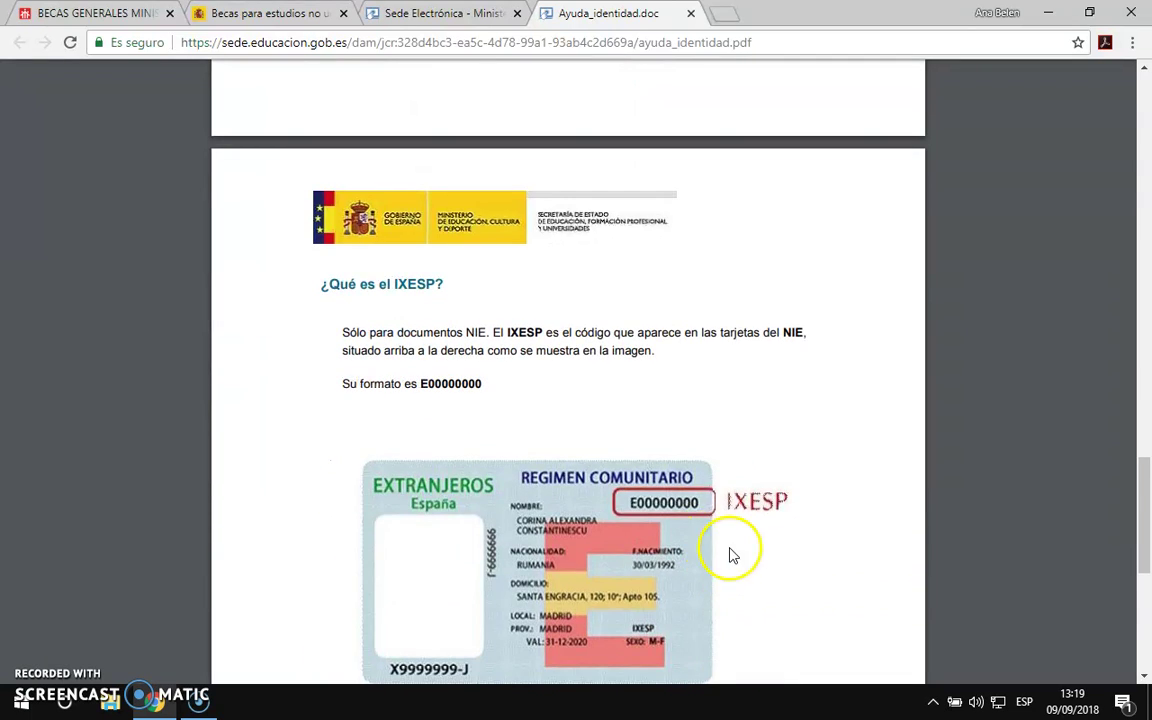
pyautogui.scroll(-3, 731, 555)
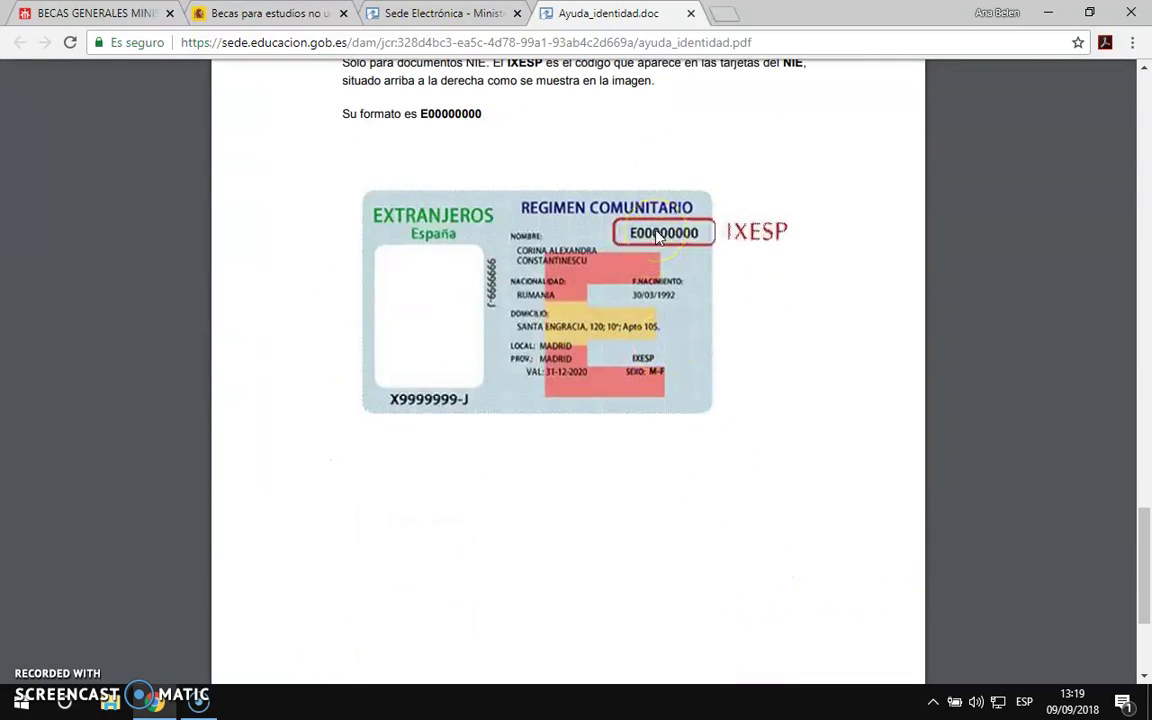
pyautogui.click(414, 14)
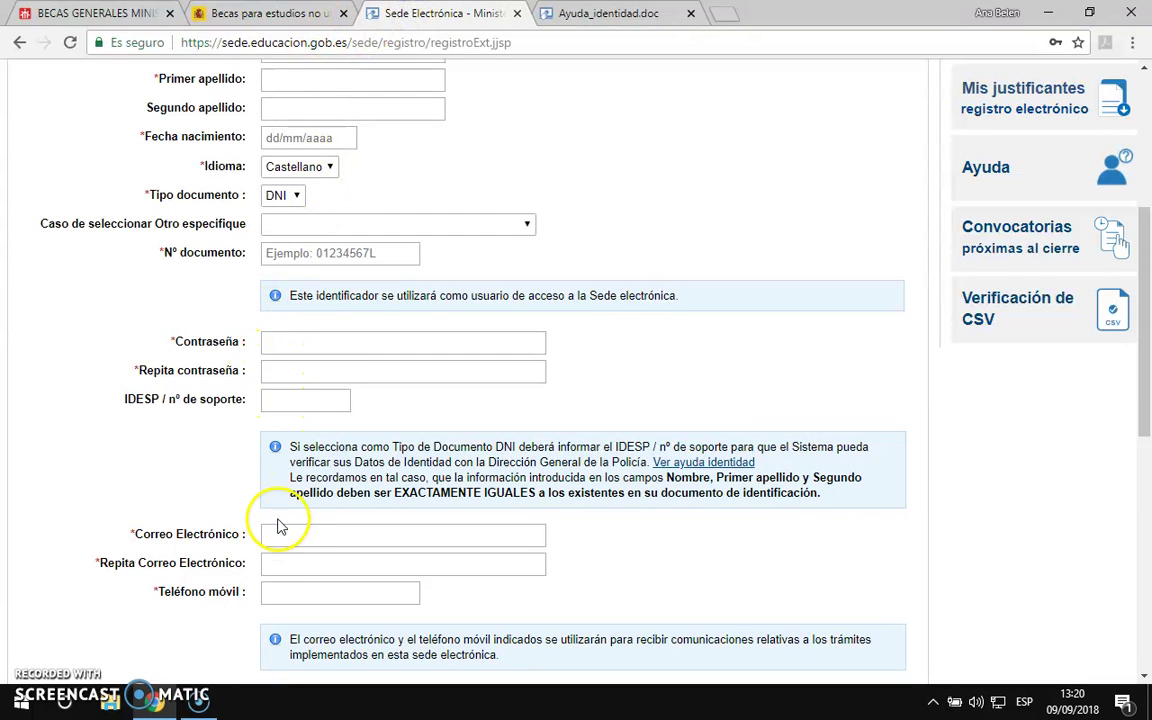
# Step: Tick the data-accuracy declaration and 'Doy mi consentimiento' boxes on the registration form
pyautogui.scroll(-2, 550, 533)
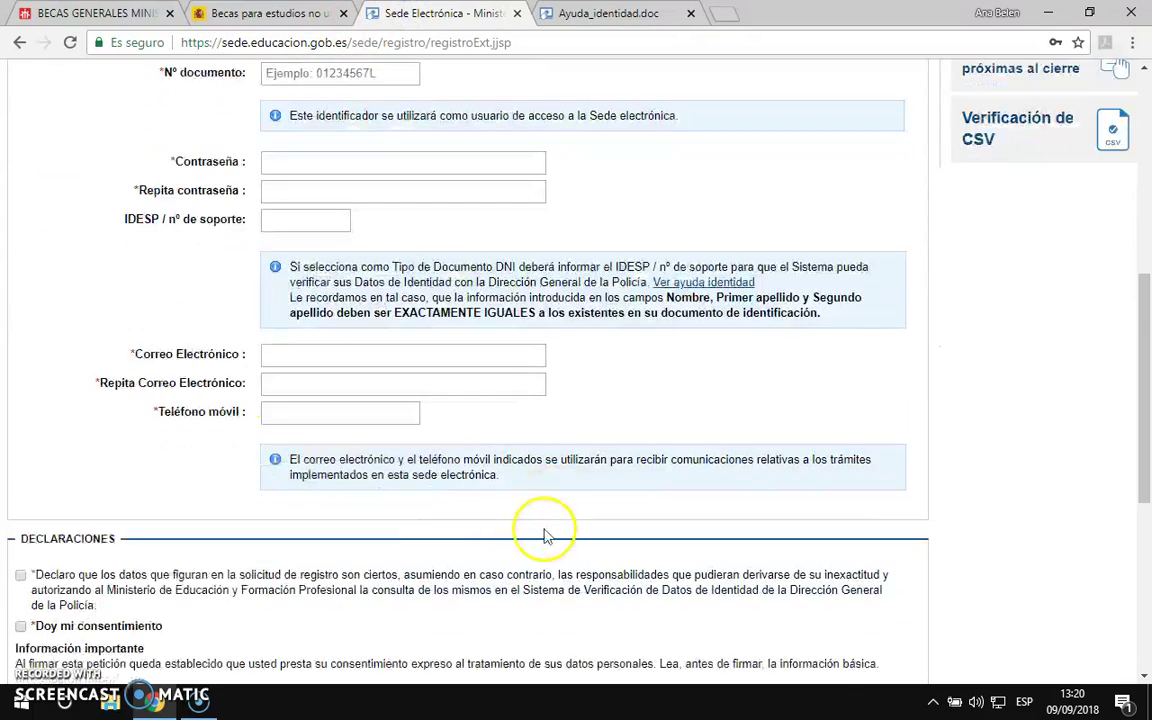
pyautogui.scroll(-2, 30, 530)
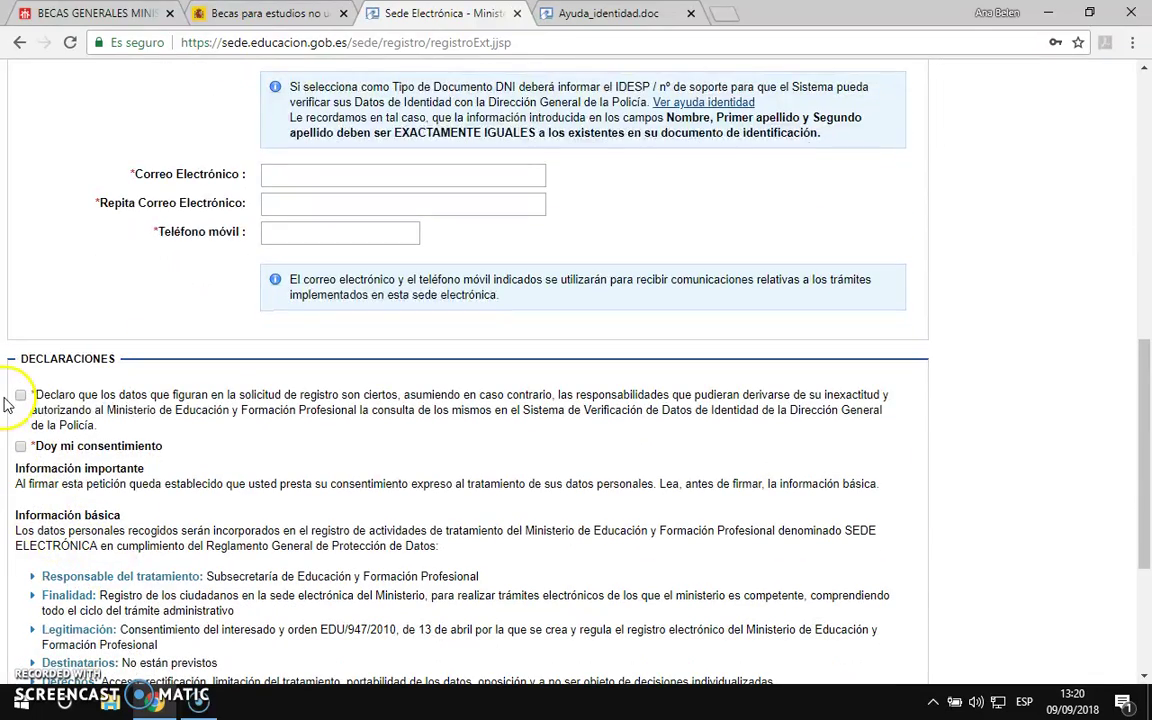
pyautogui.click(21, 446)
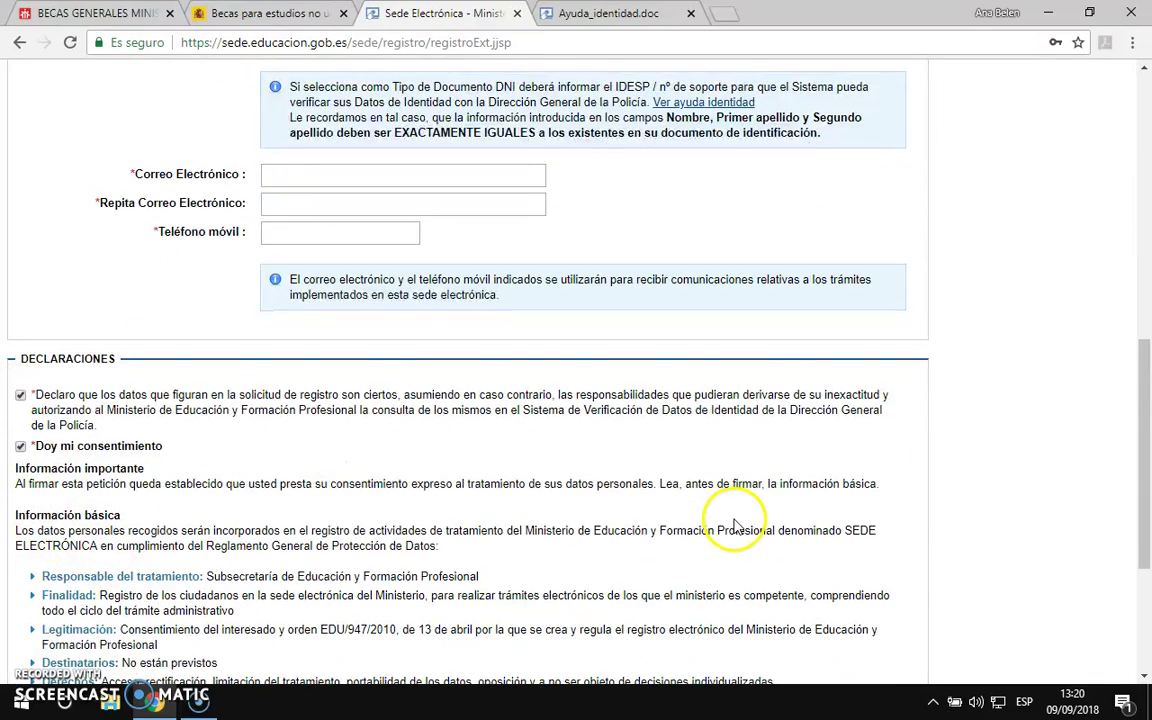
pyautogui.scroll(-3, 663, 458)
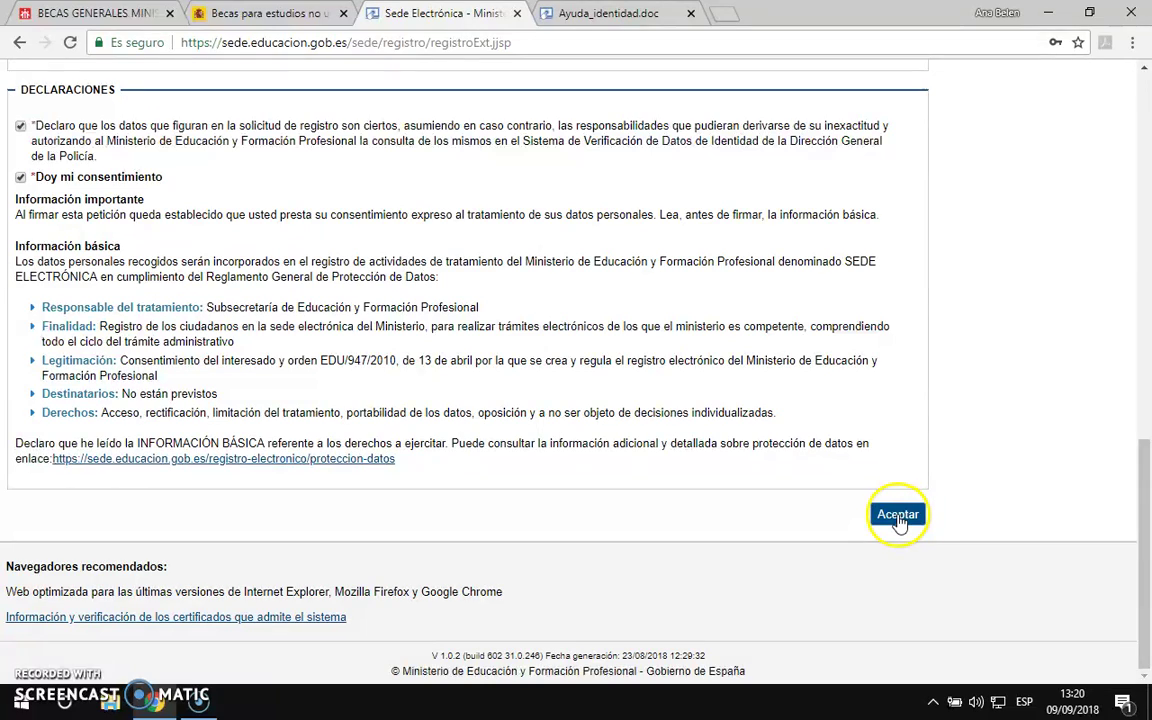
pyautogui.scroll(1, 560, 405)
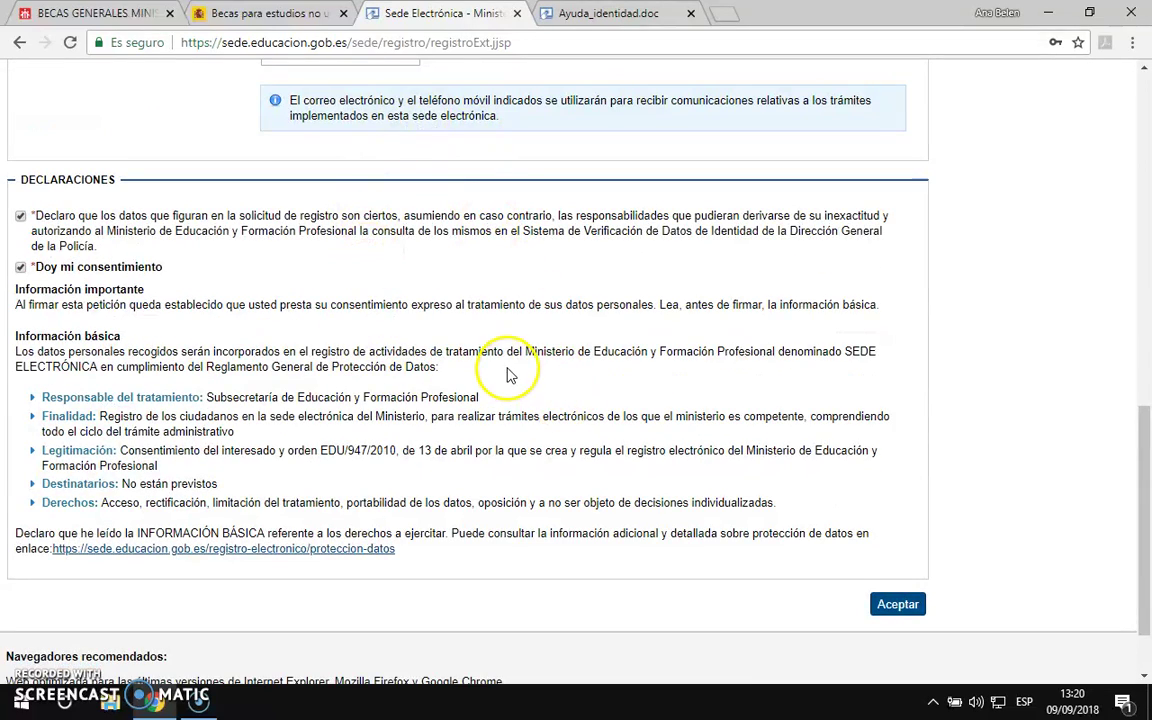
pyautogui.scroll(4, 508, 373)
# Step: Navigate back from the registration form to the scholarship login page
pyautogui.click(287, 14)
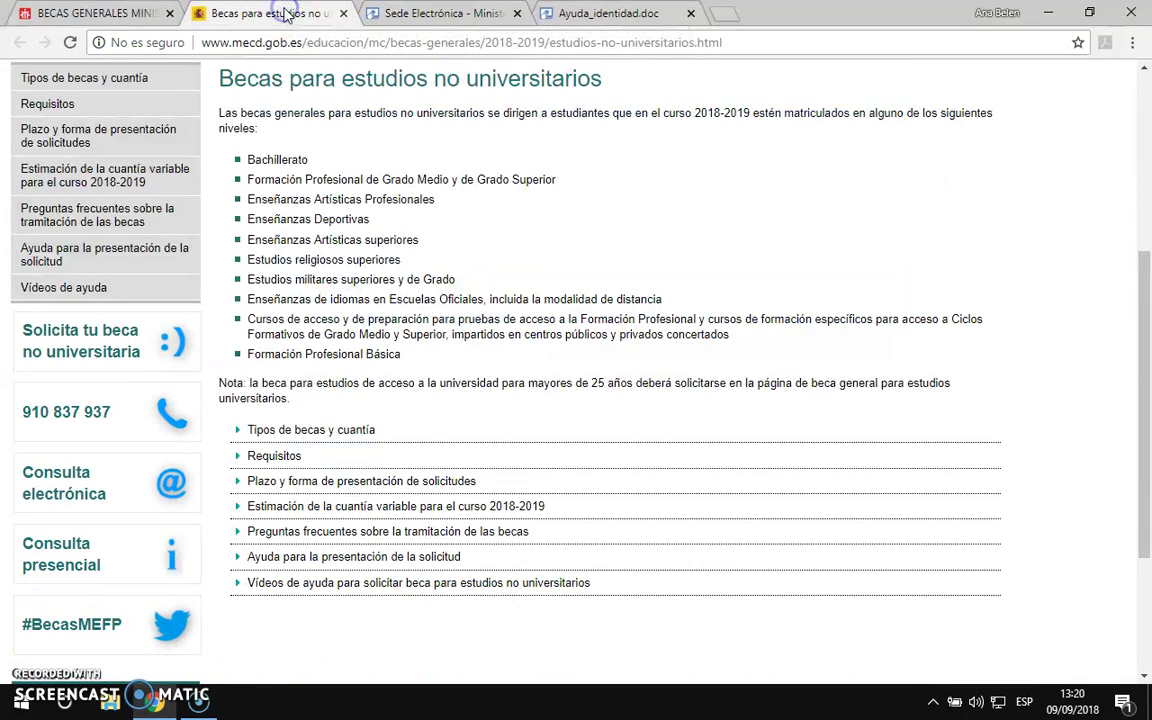
pyautogui.click(364, 15)
pyautogui.click(19, 43)
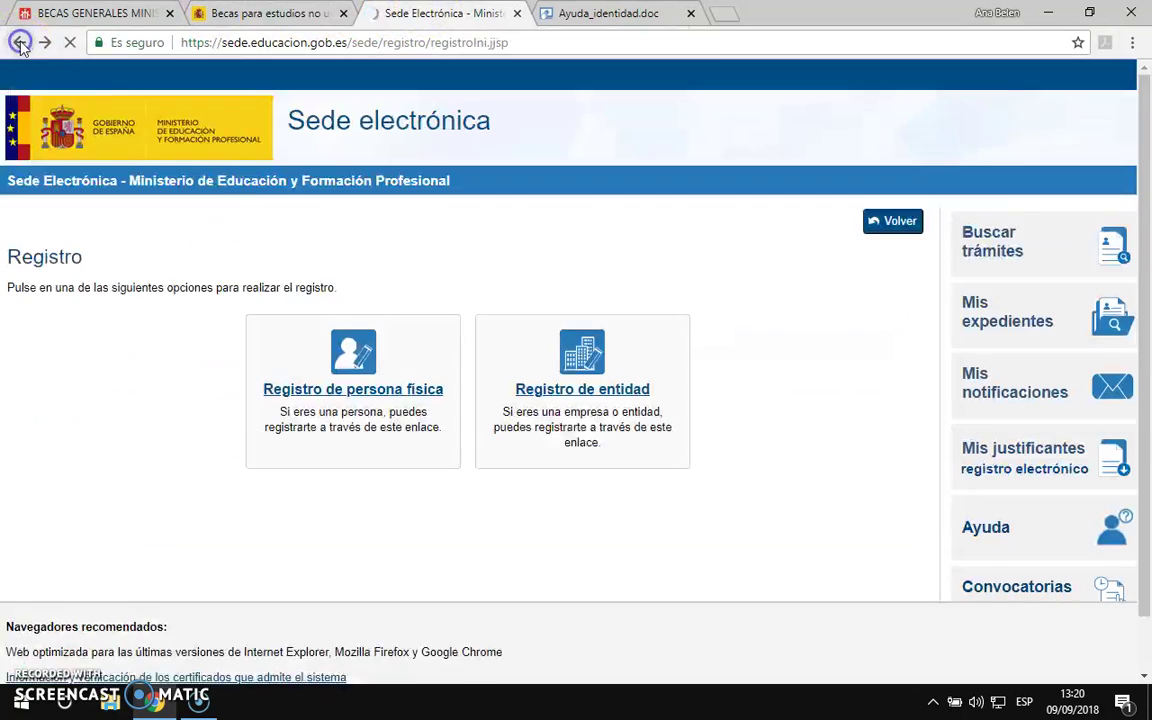
pyautogui.click(19, 43)
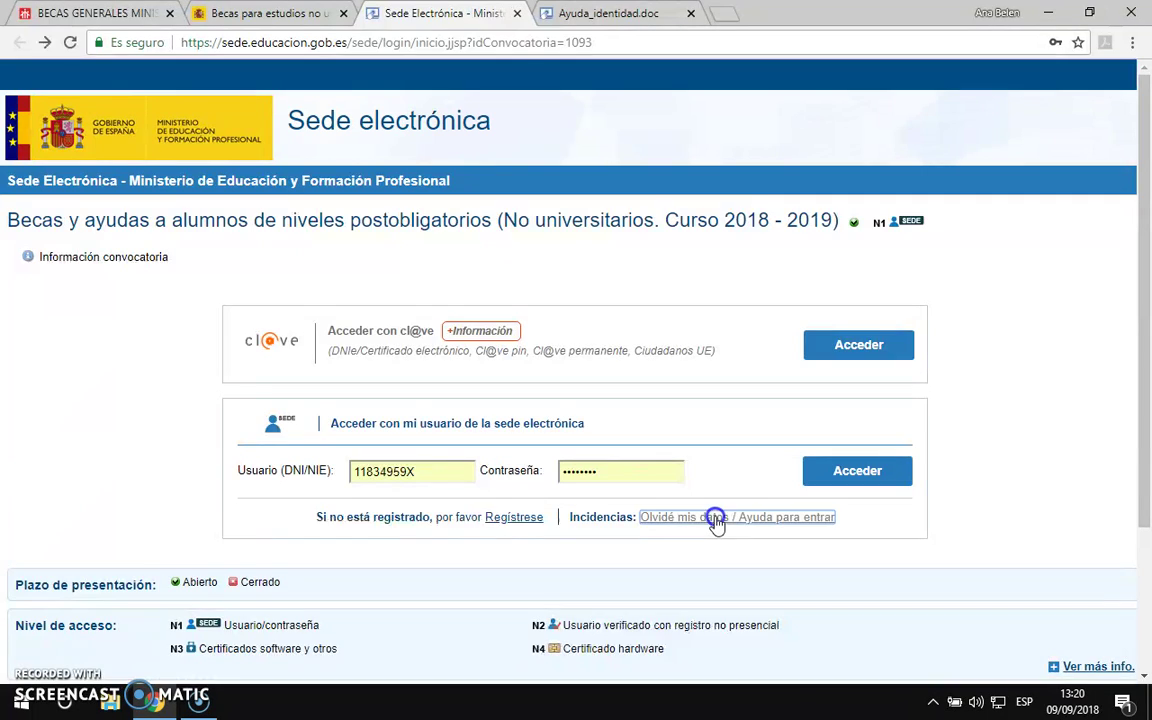
# Step: Check the login help's forgotten password or blocked user option, then return to login
pyautogui.click(716, 518)
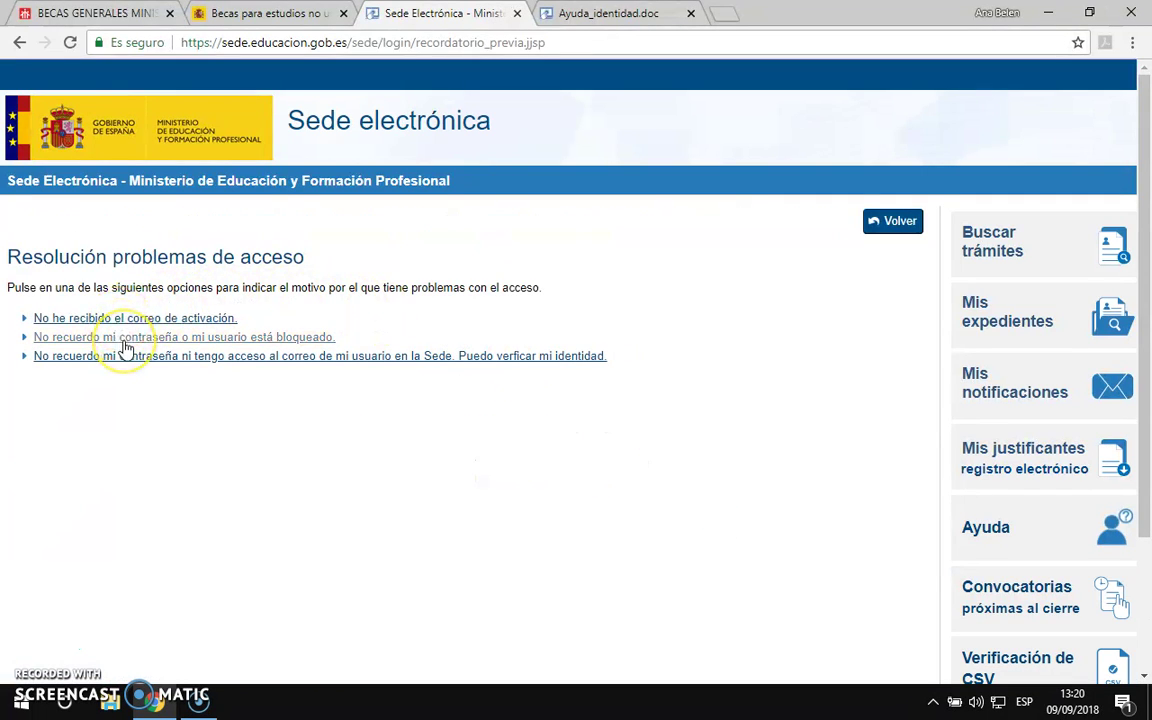
pyautogui.click(143, 345)
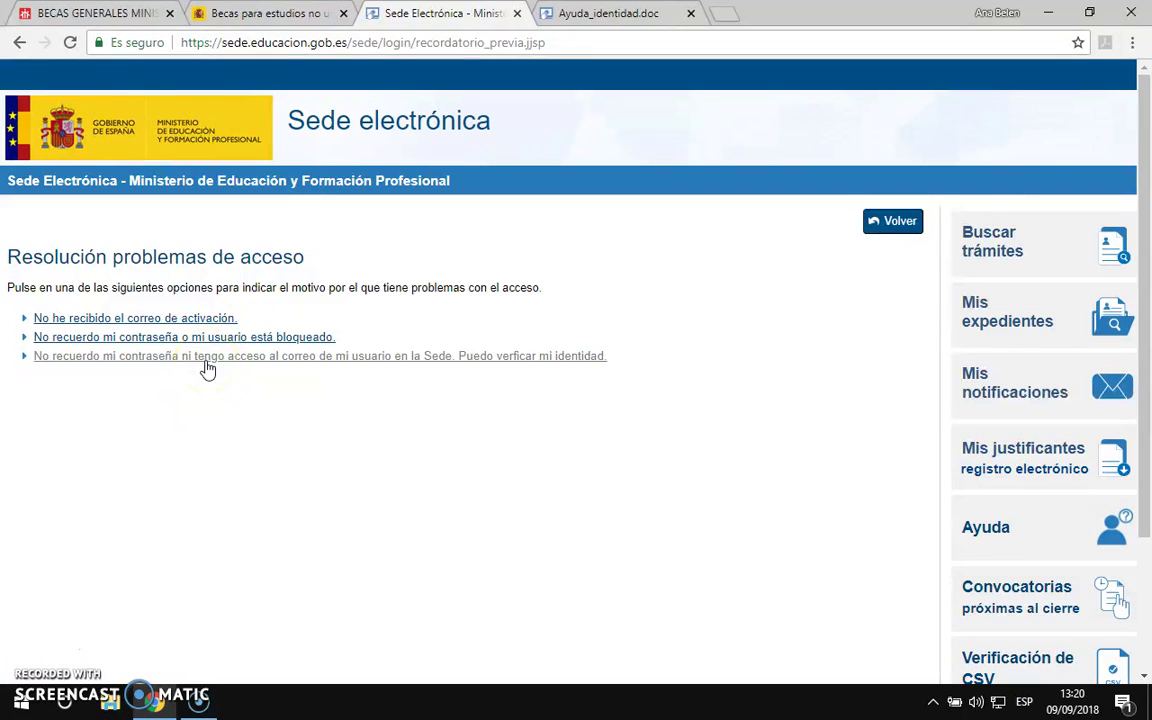
pyautogui.click(20, 43)
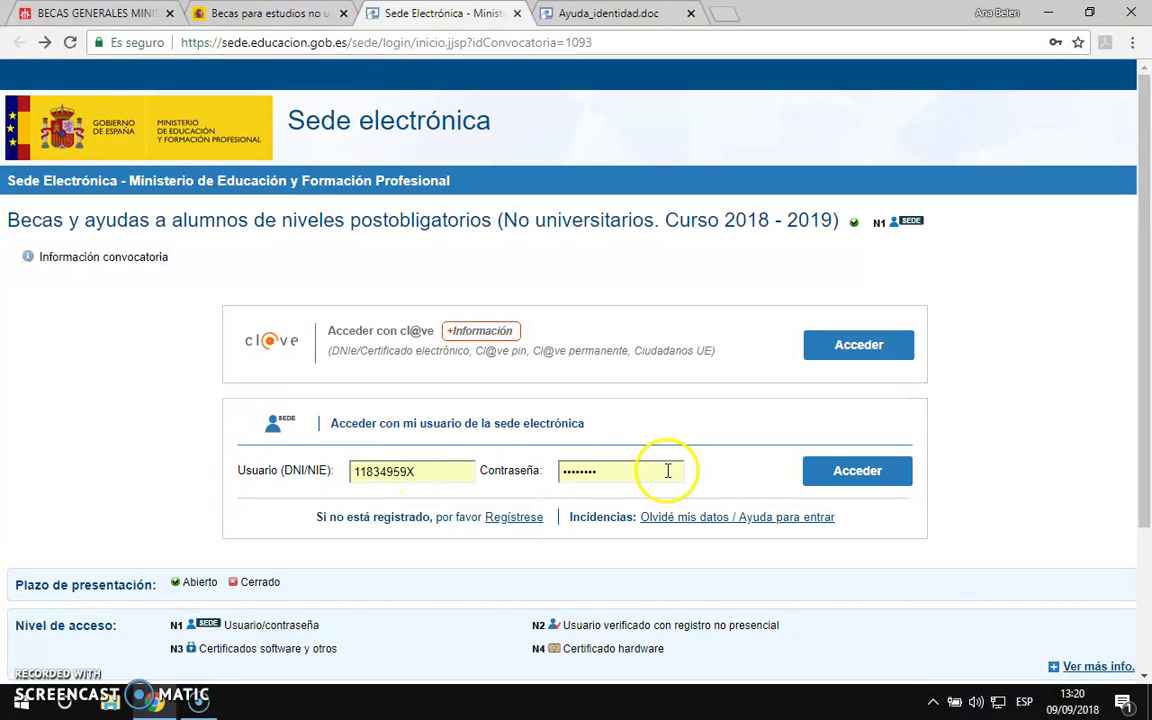
# Step: Log in and open the 2018-2019 scholarship procedure's required-documentation notice, scrolling to its end
pyautogui.click(856, 468)
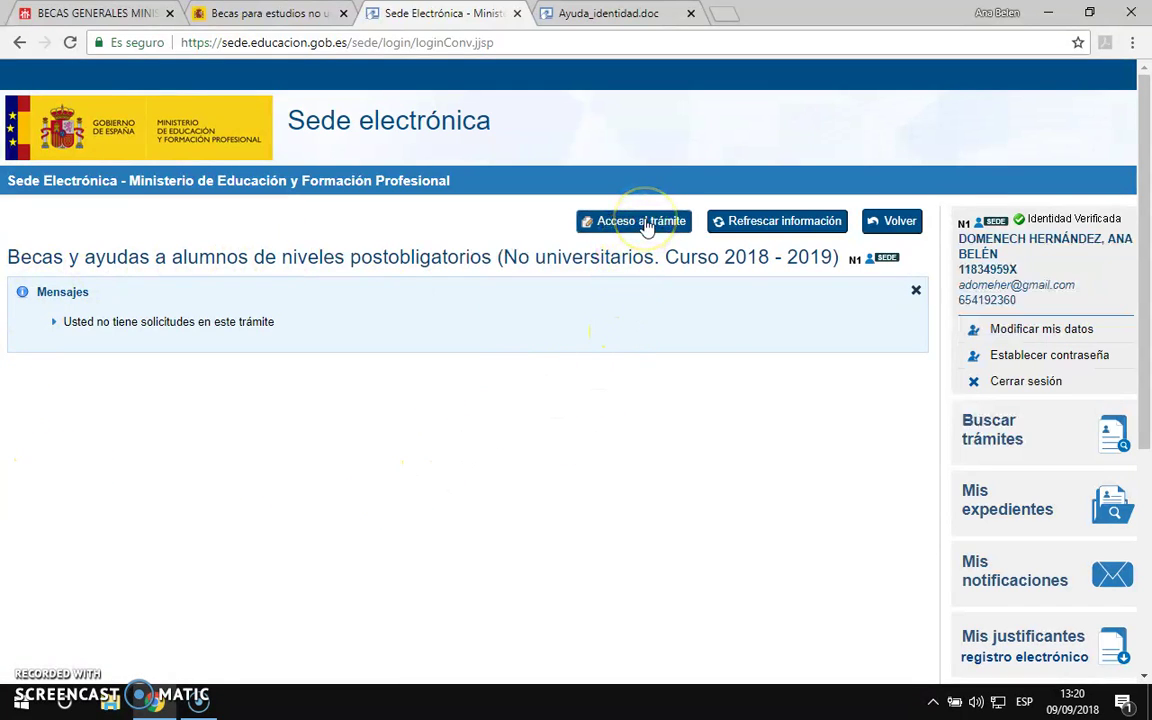
pyautogui.click(643, 221)
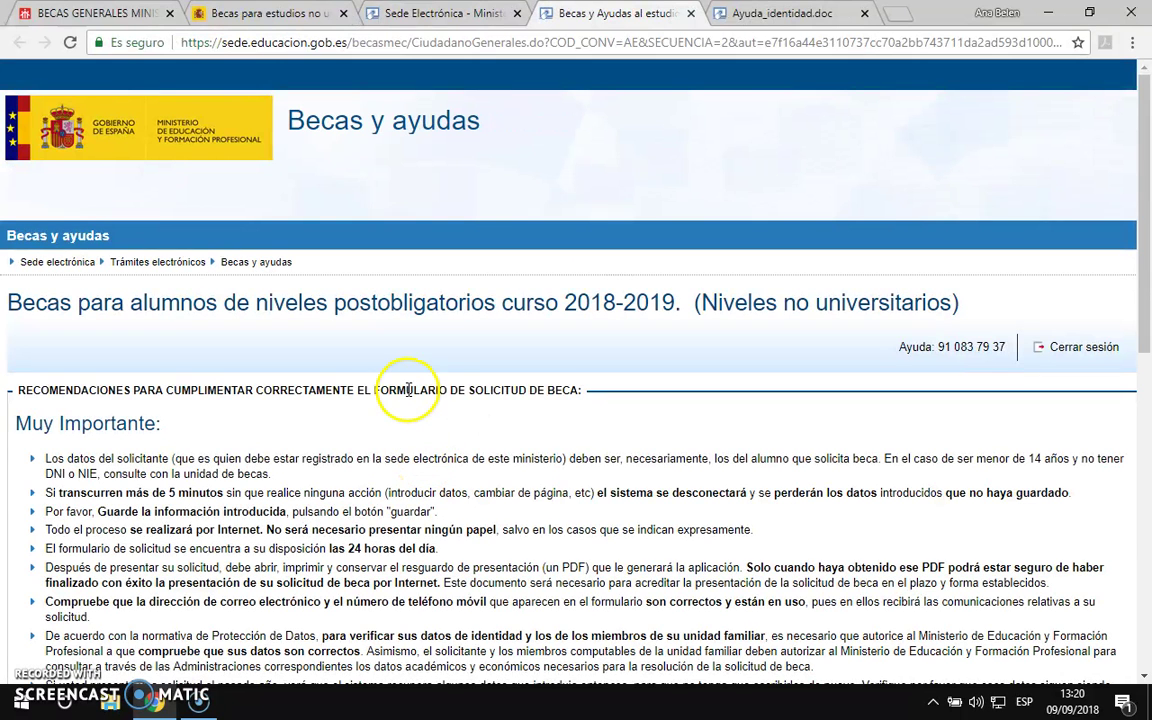
pyautogui.scroll(-1, 540, 381)
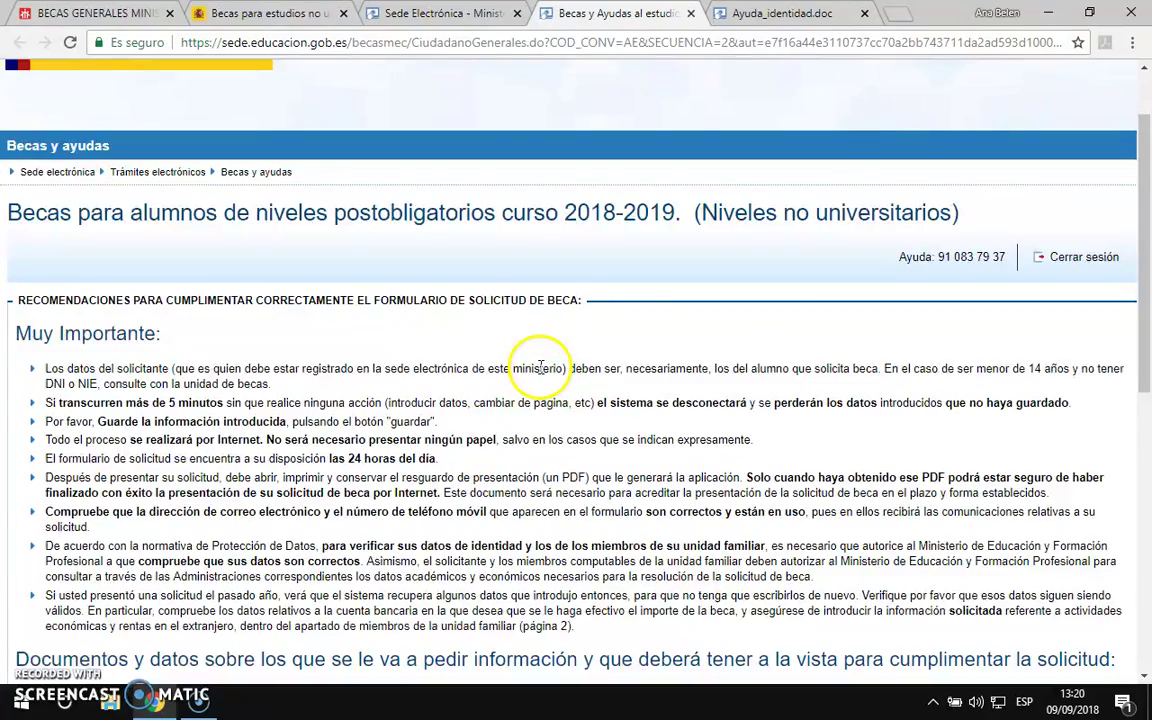
pyautogui.scroll(-4, 540, 368)
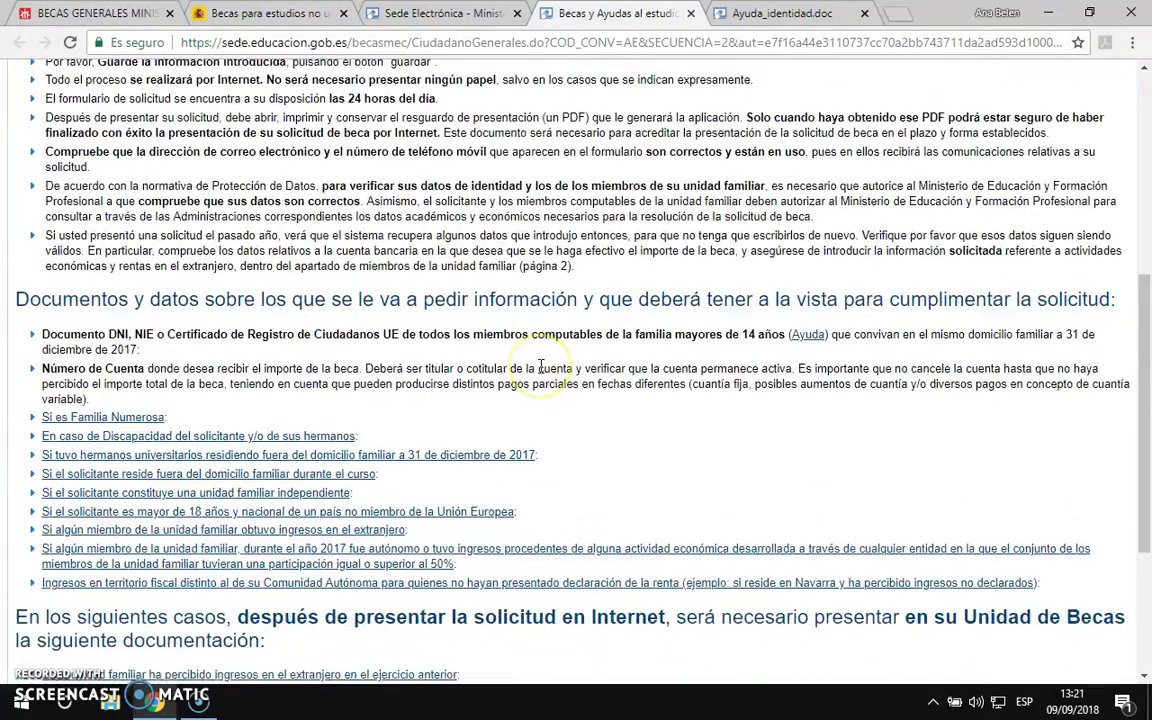
pyautogui.scroll(-3, 540, 368)
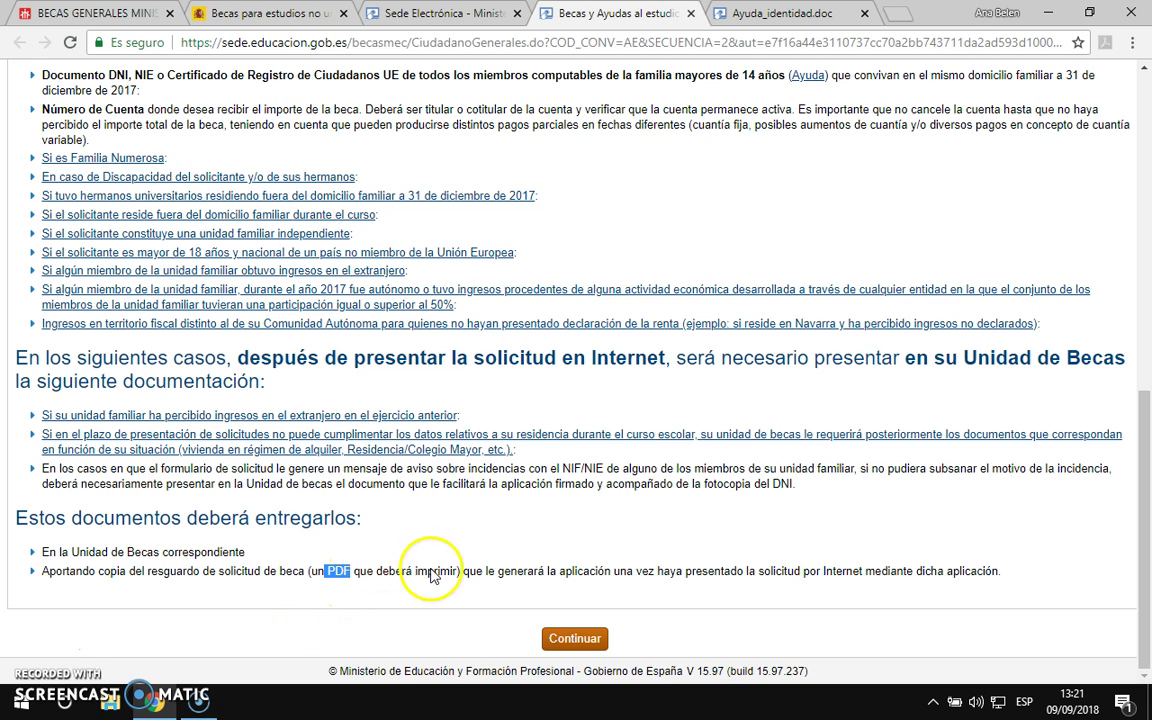
# Step: Declare the identity document as the student's, answer SI to being over 18, and accept DECLARO
pyautogui.click(584, 641)
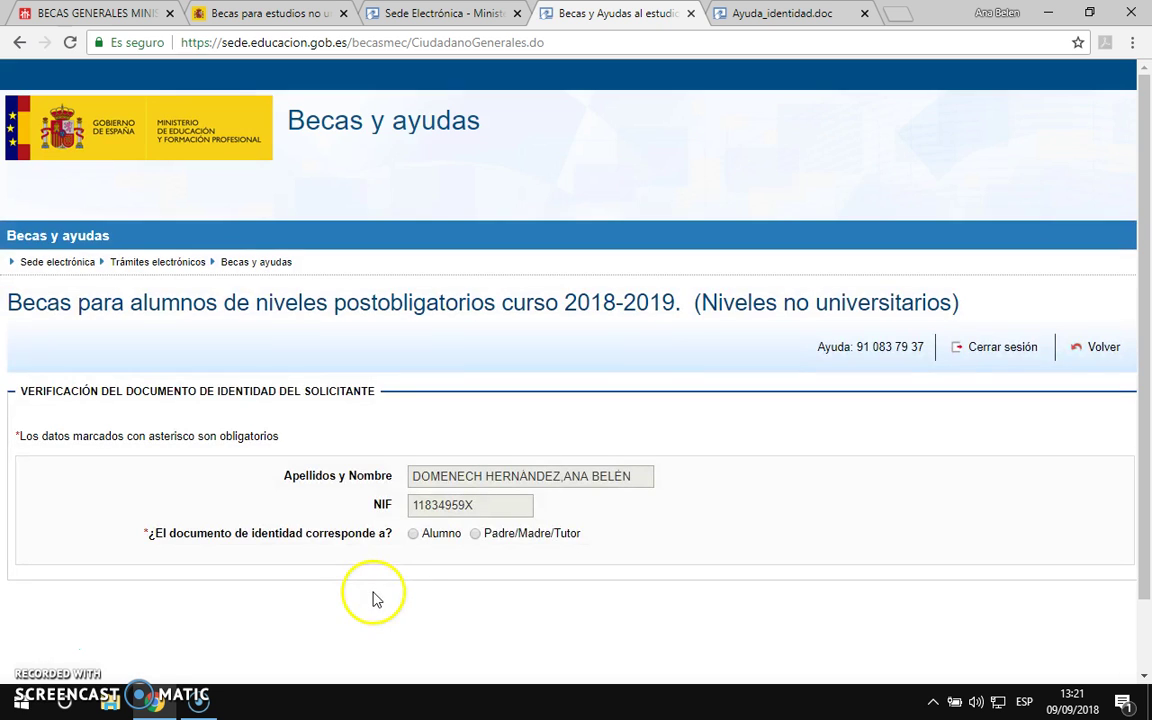
pyautogui.click(414, 535)
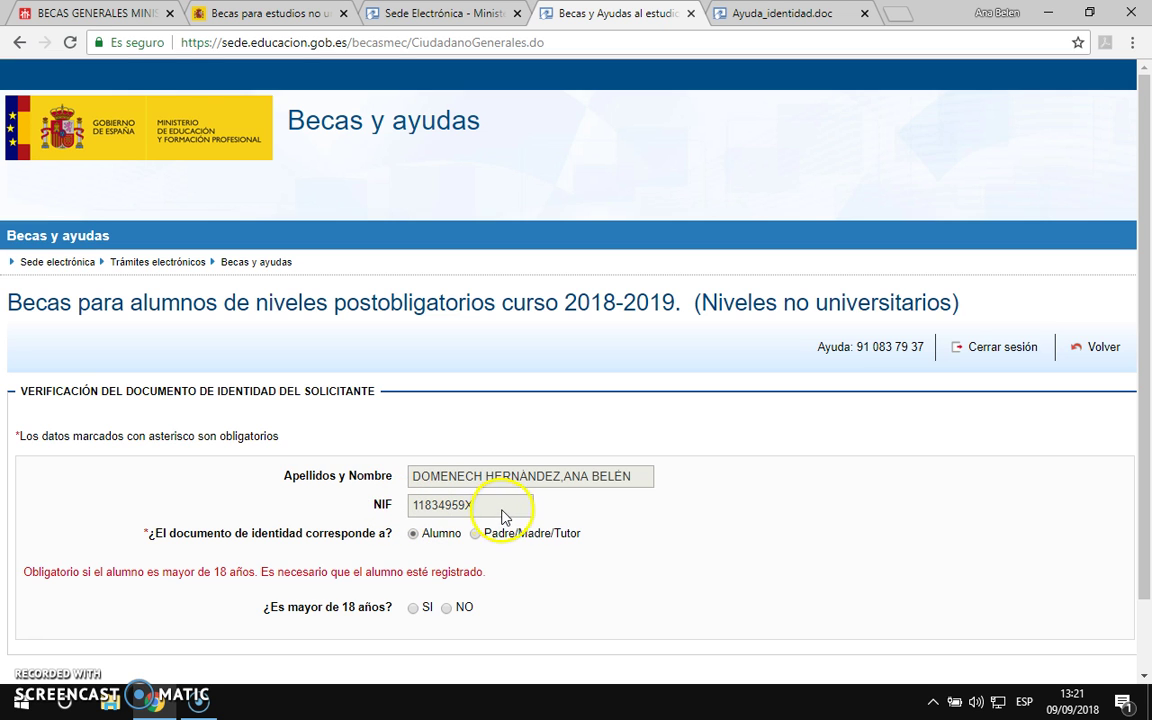
pyautogui.scroll(-1, 600, 530)
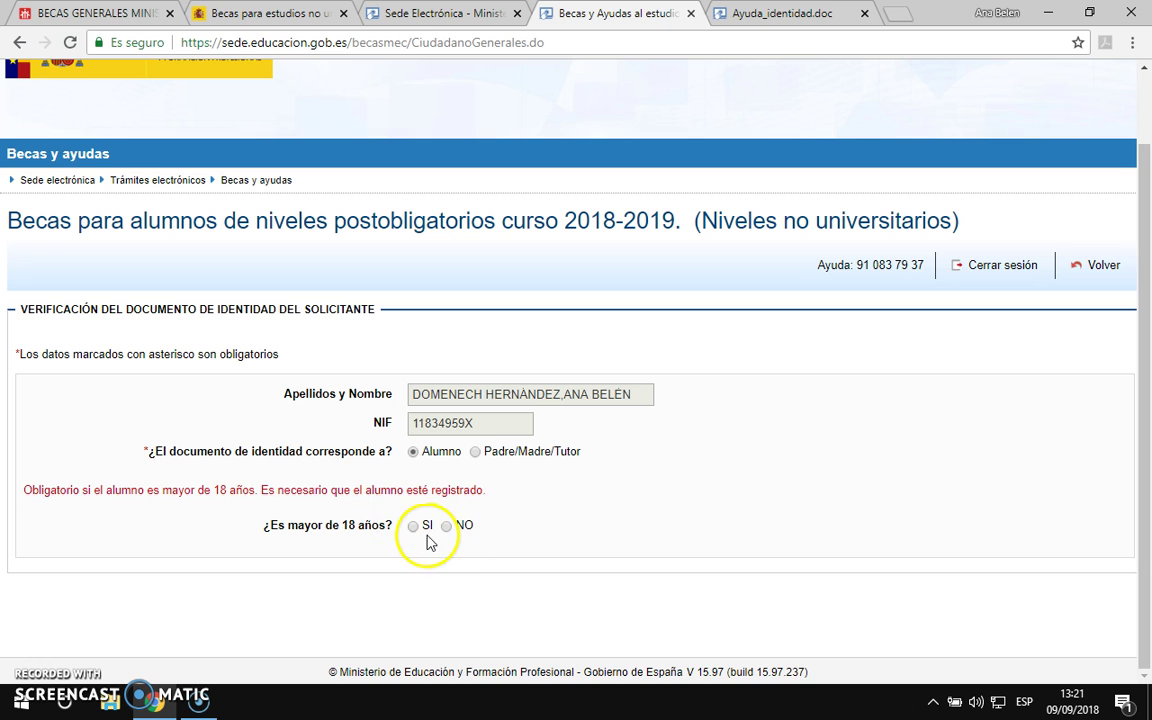
pyautogui.click(415, 533)
pyautogui.scroll(-3, 505, 537)
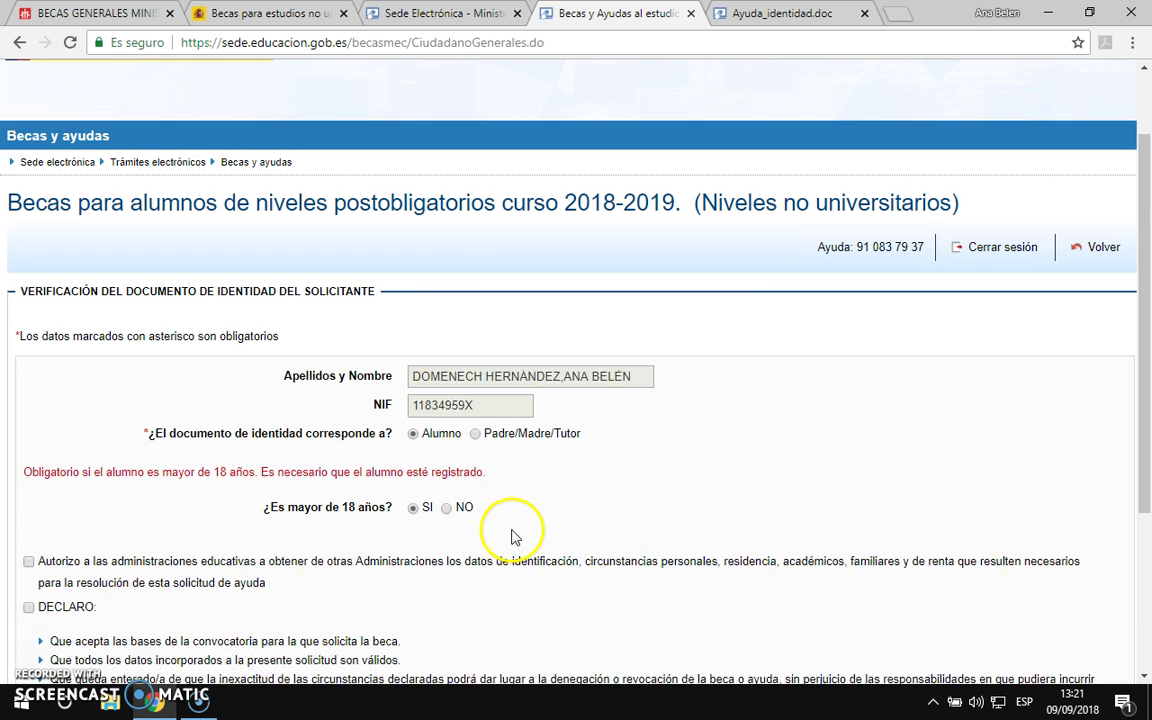
pyautogui.click(28, 356)
pyautogui.click(578, 642)
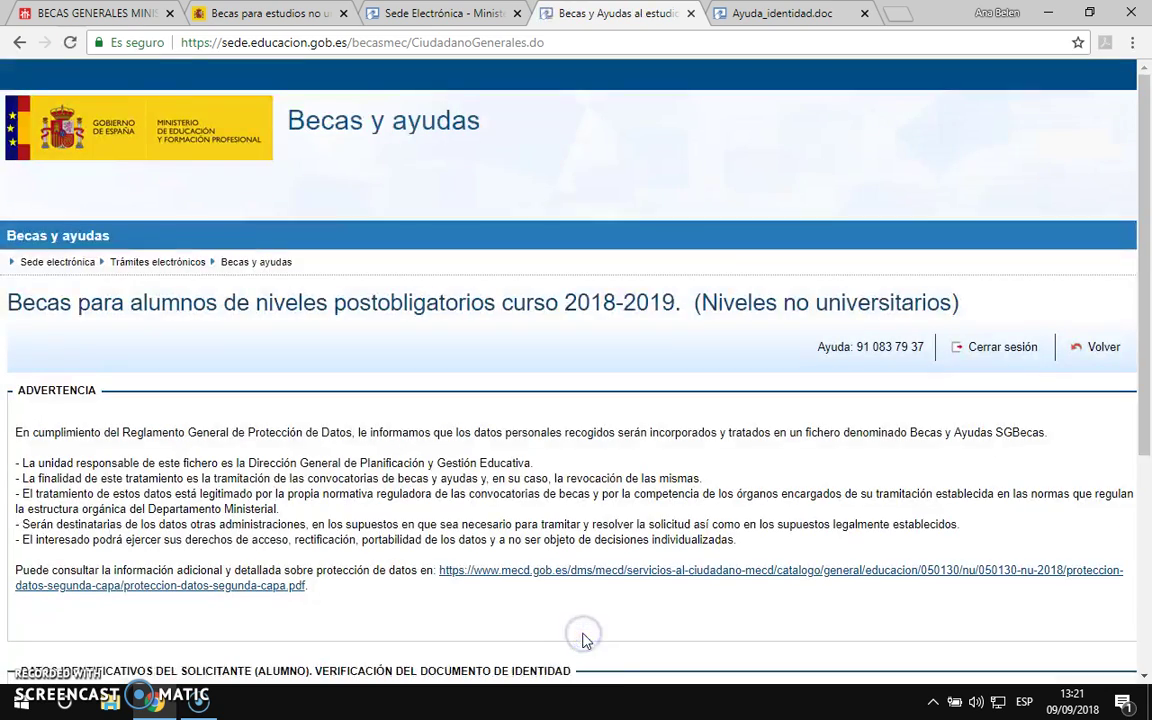
# Step: Enter birth year 1975, the support number and validity date 16/10/2018, then submit
pyautogui.scroll(-4, 596, 505)
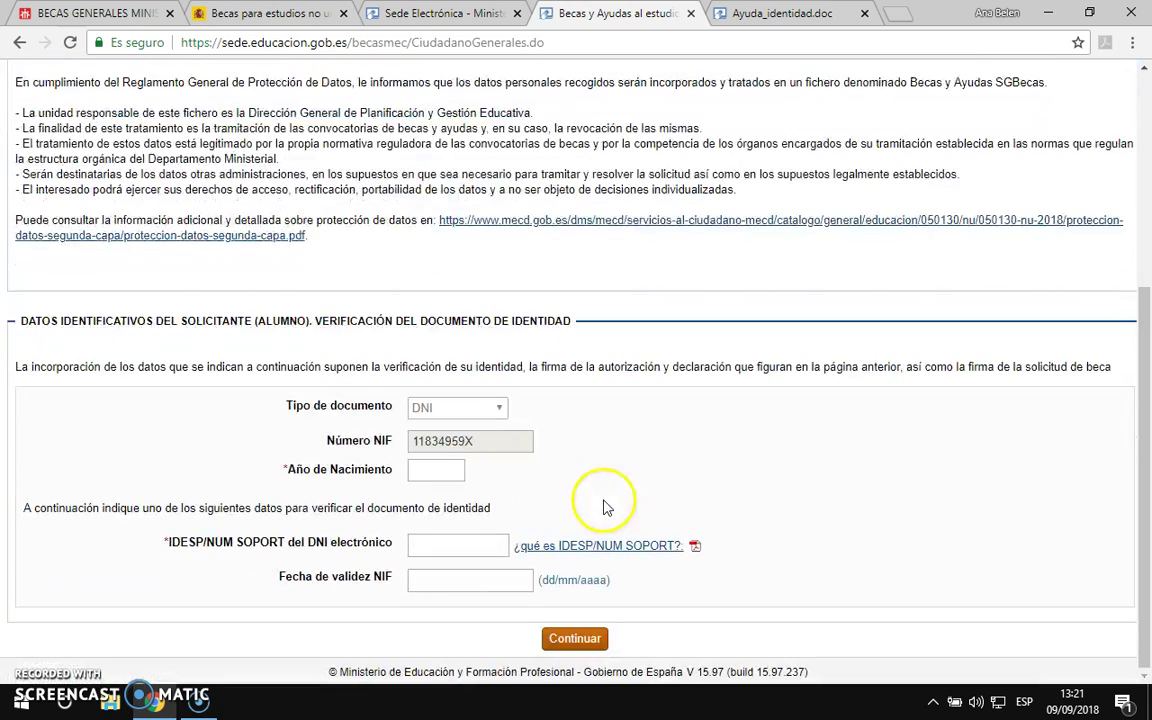
pyautogui.click(441, 469)
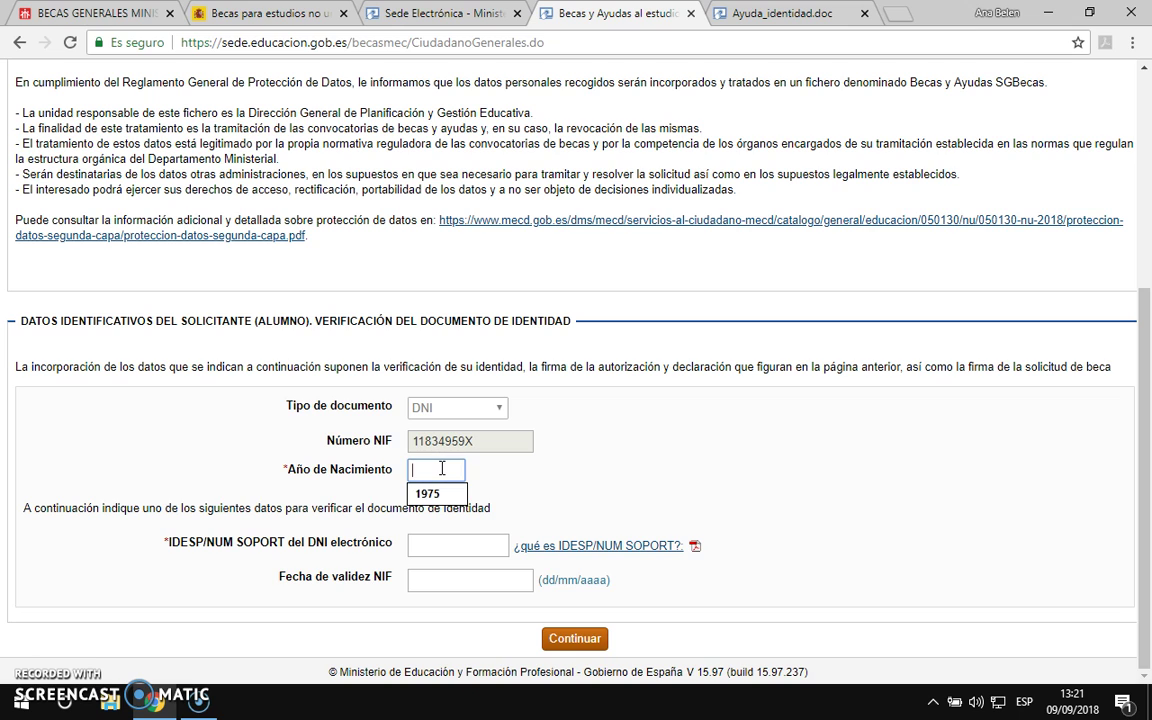
pyautogui.click(427, 495)
pyautogui.click(437, 545)
pyautogui.click(440, 570)
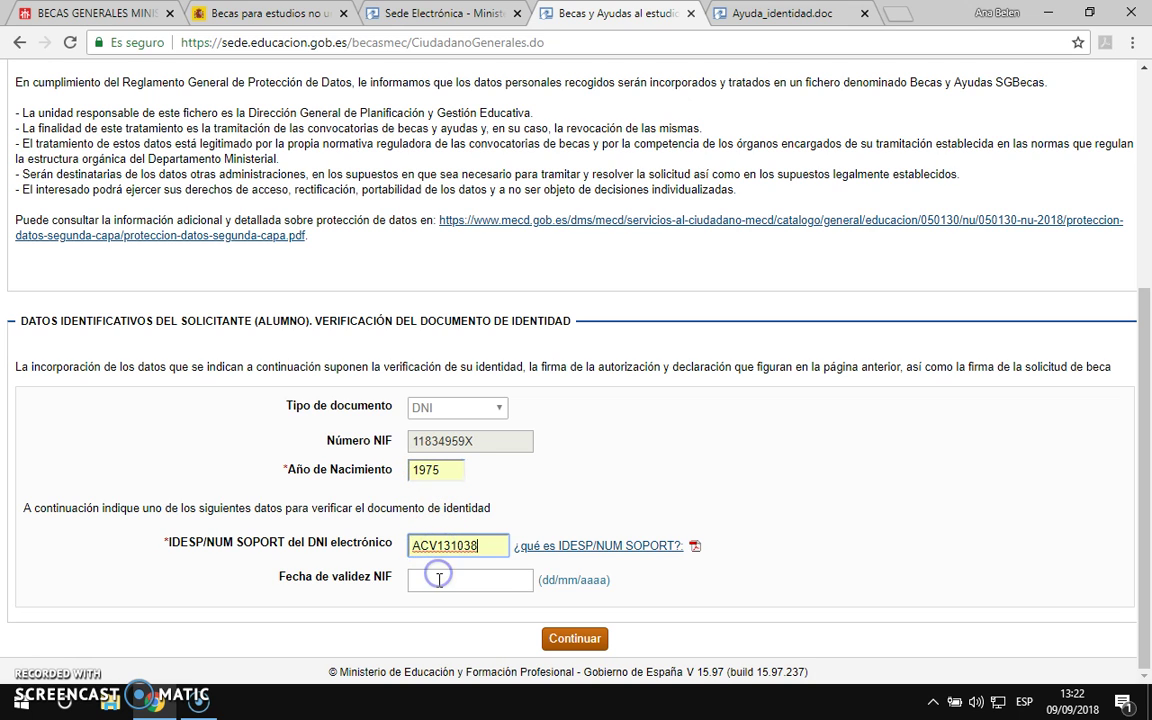
pyautogui.click(438, 580)
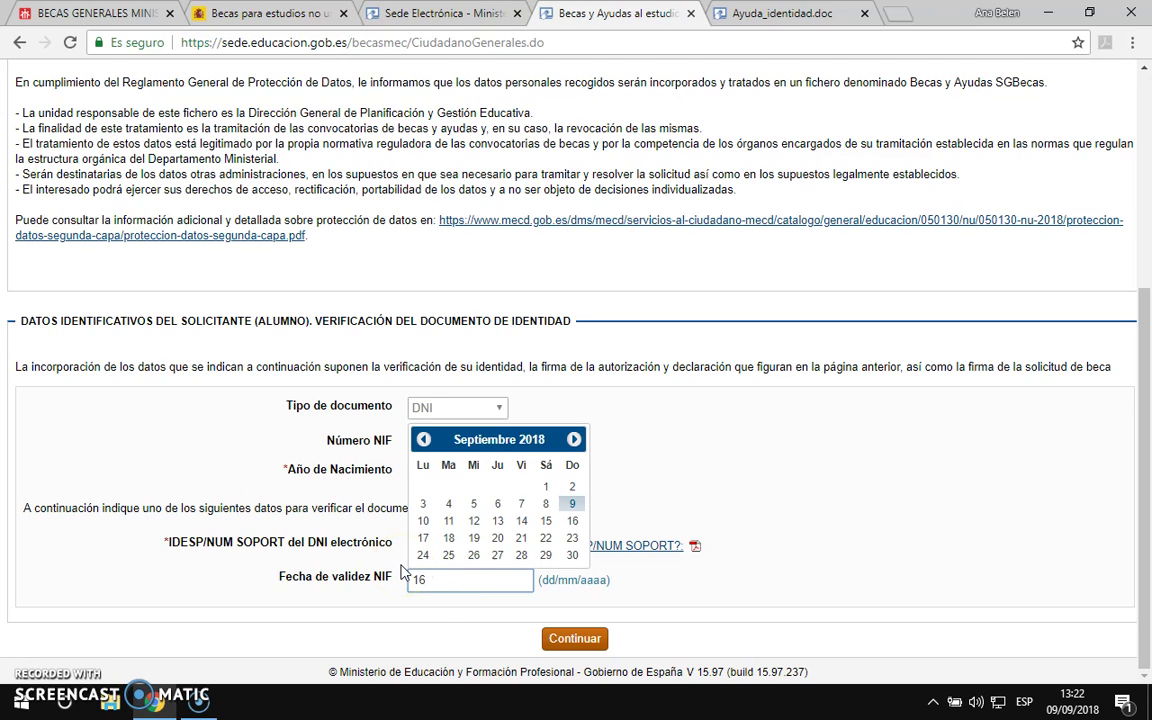
pyautogui.write('16/10/2018')
pyautogui.click(632, 596)
pyautogui.click(578, 636)
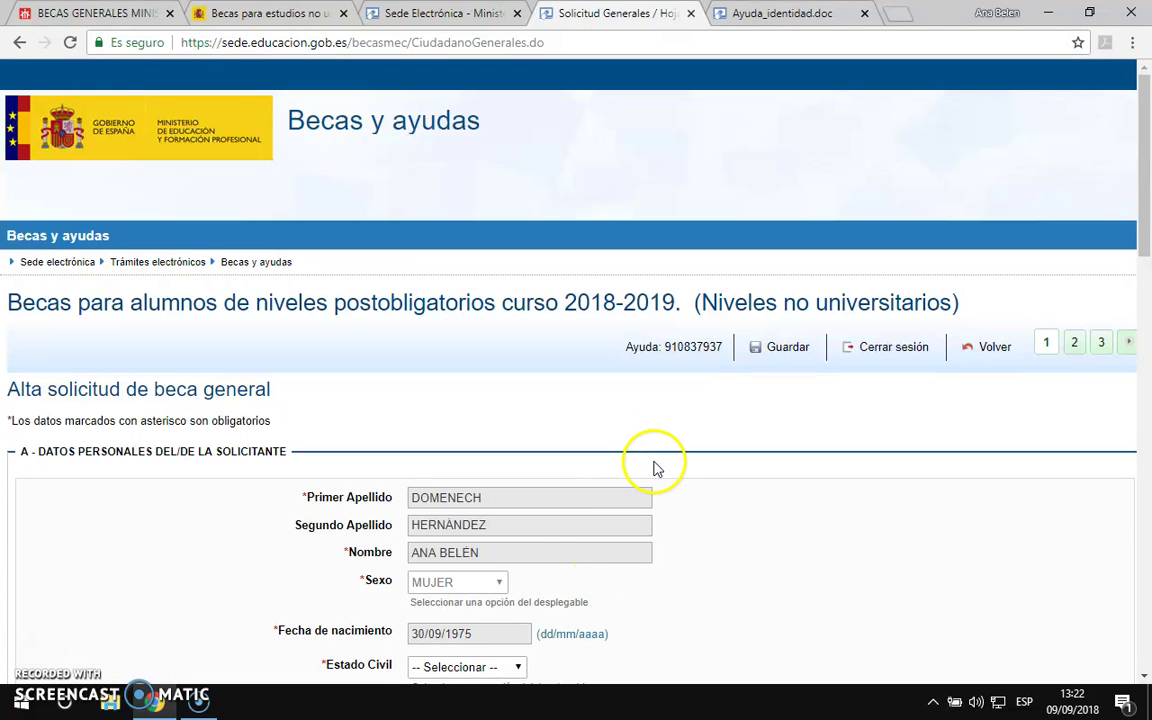
# Step: Choose CASADO/A as the Estado Civil in the application's personal section
pyautogui.scroll(-3, 660, 465)
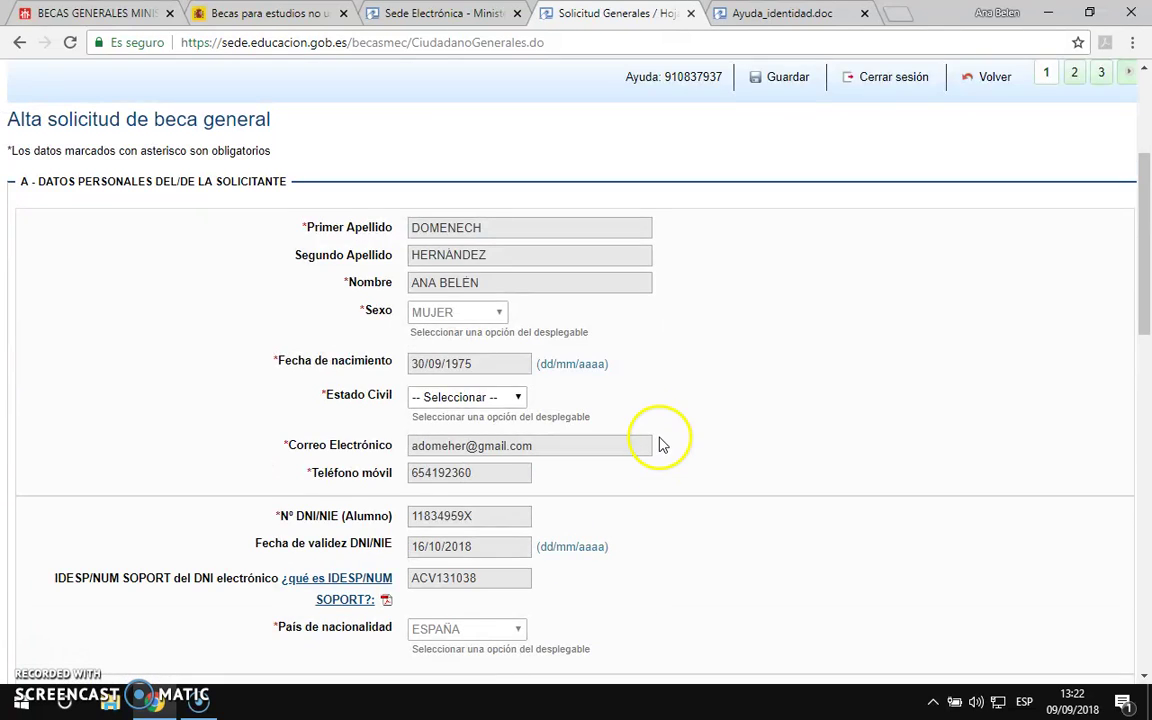
pyautogui.scroll(-1, 661, 445)
pyautogui.click(521, 308)
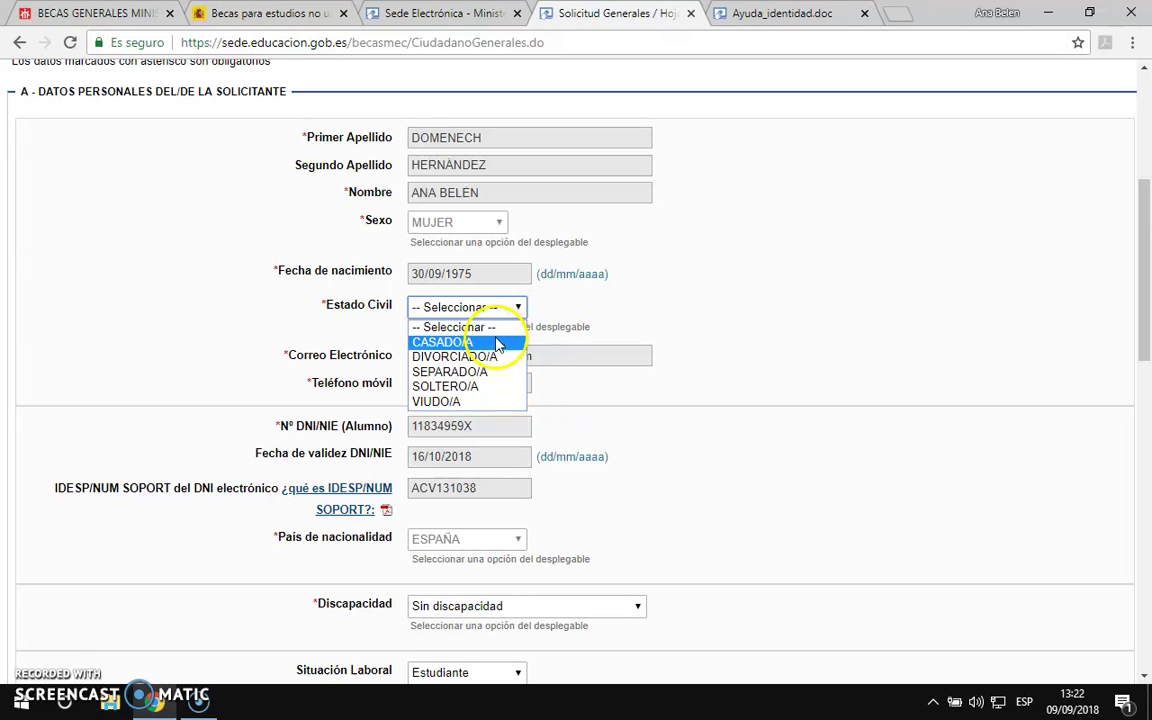
pyautogui.click(492, 345)
pyautogui.scroll(-3, 600, 395)
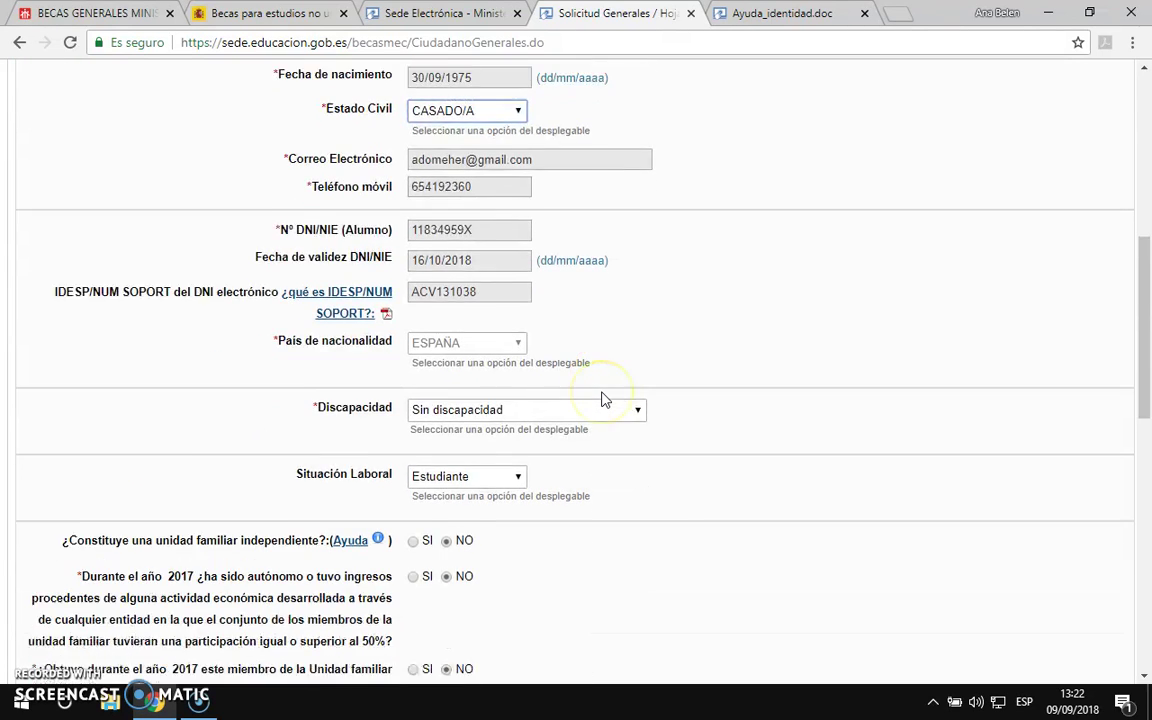
pyautogui.scroll(-1, 590, 380)
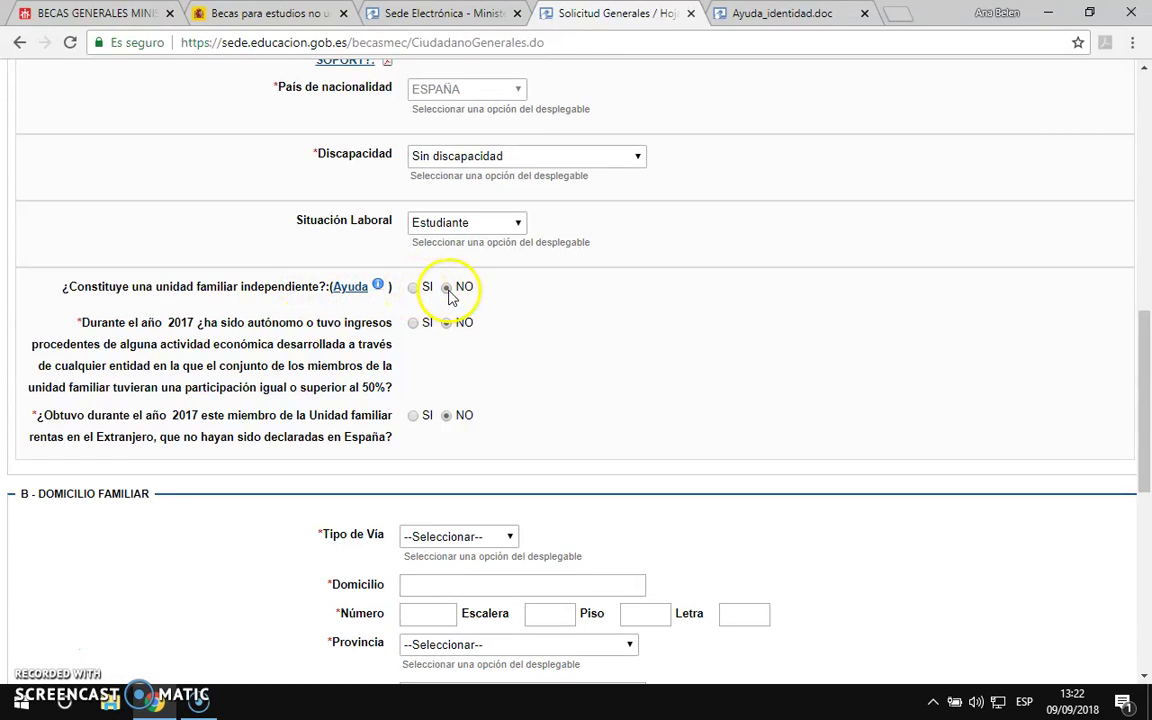
pyautogui.scroll(-3, 575, 308)
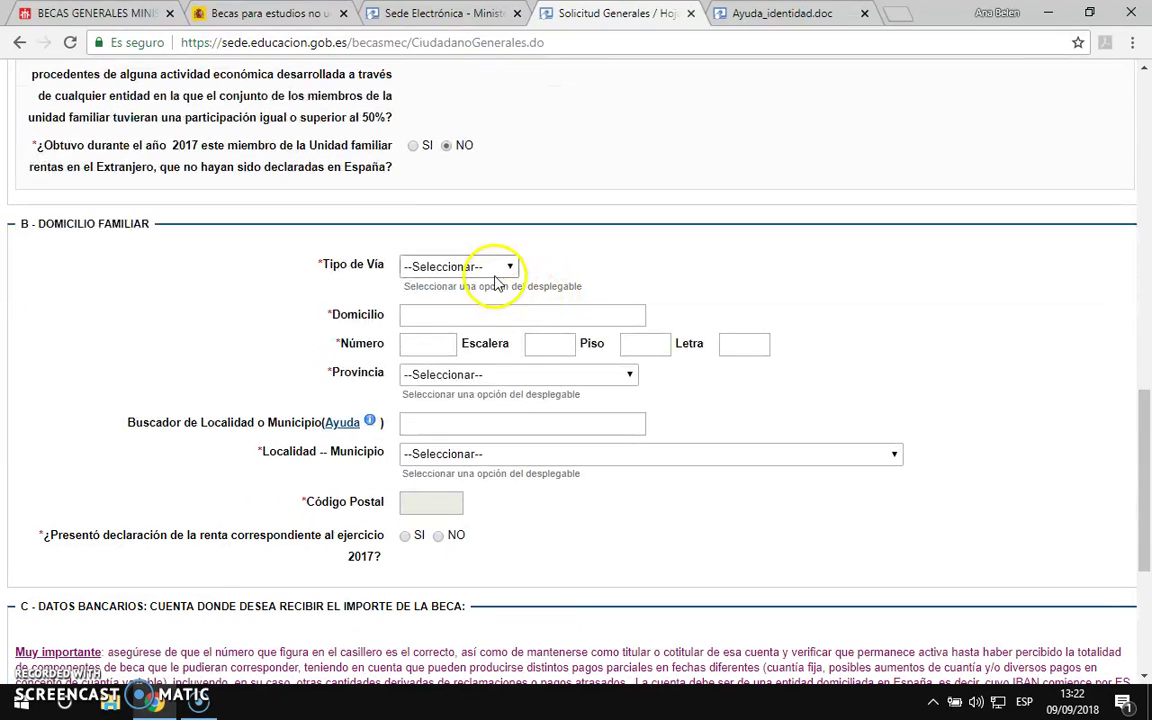
# Step: Set the street type to Calle and enter the family home's street name
pyautogui.click(503, 268)
pyautogui.click(443, 316)
pyautogui.click(452, 315)
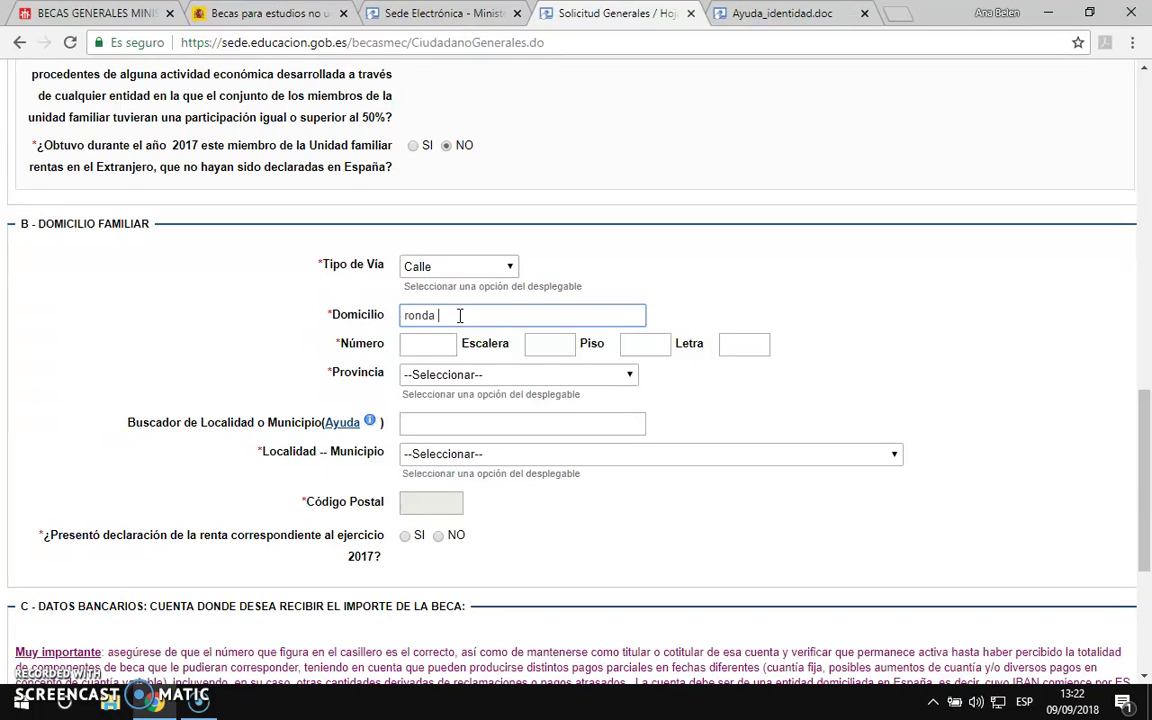
pyautogui.press('Tab')
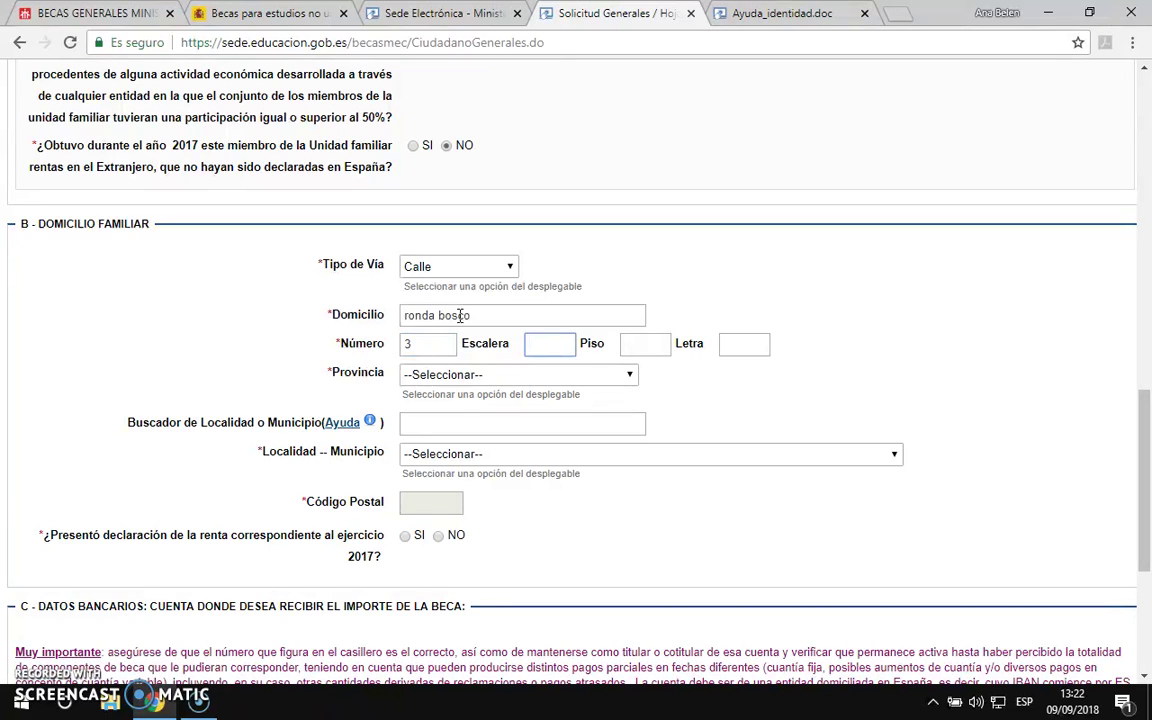
# Step: Set province and municipality to MADRID, enter the postal code, and answer SI for the 2017 return
pyautogui.click(540, 377)
pyautogui.press('m')
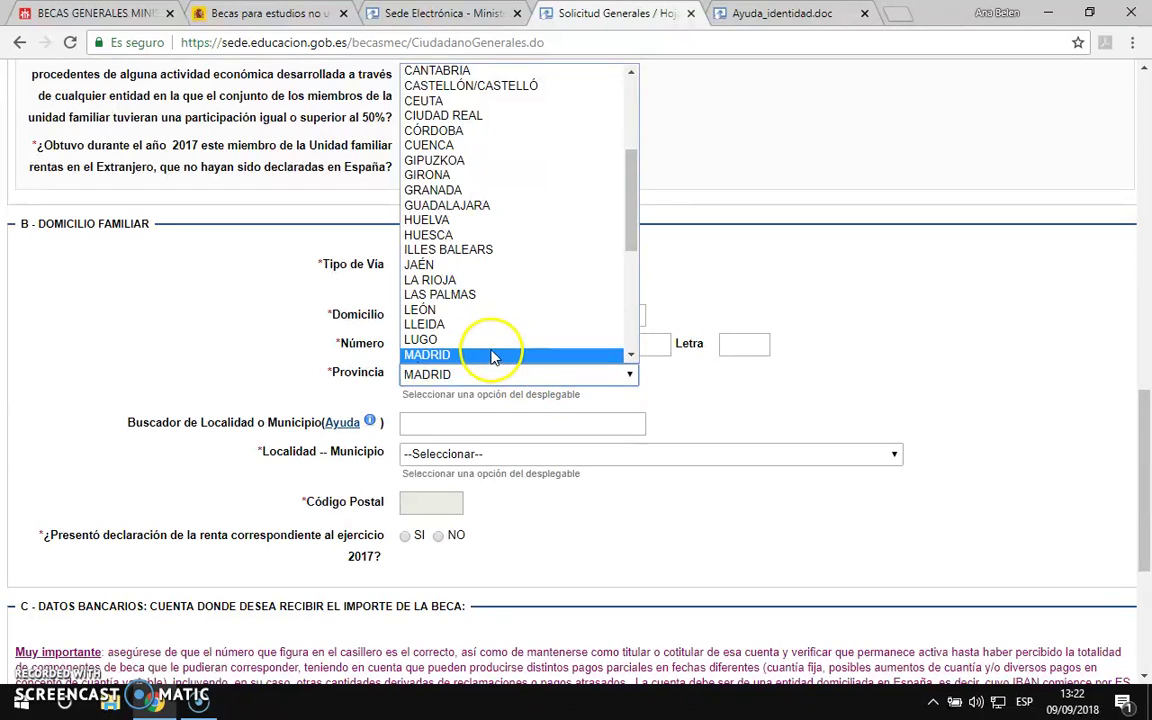
pyautogui.click(489, 355)
pyautogui.click(468, 458)
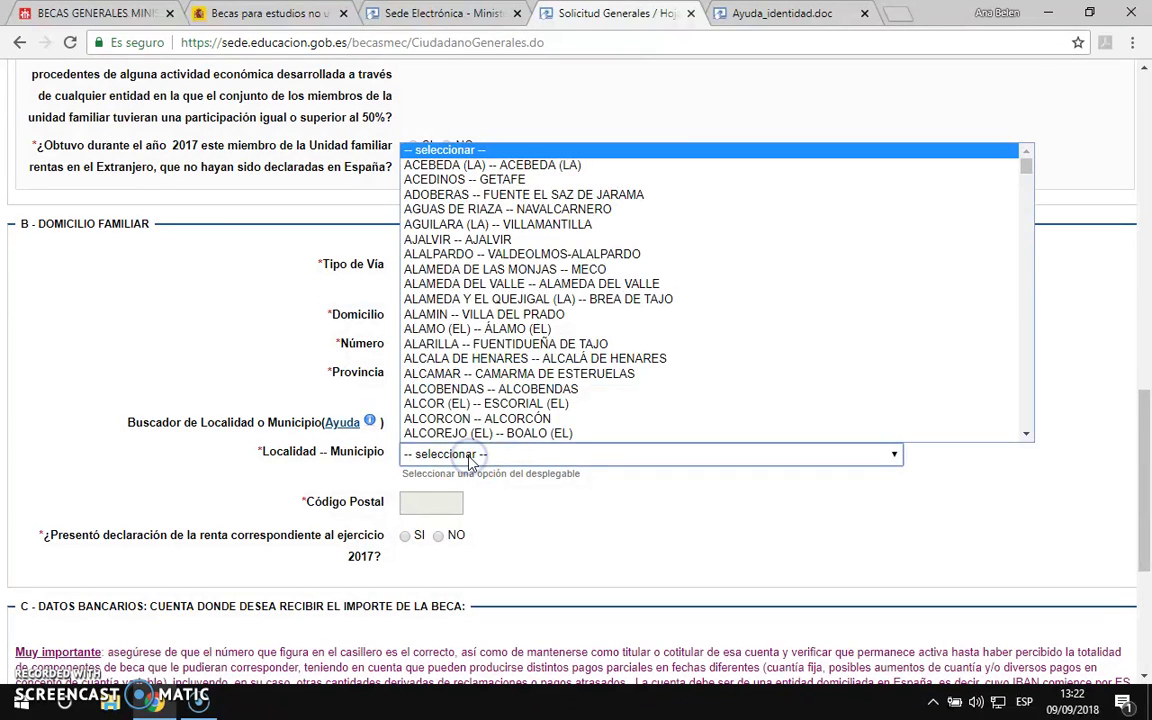
pyautogui.press('m')
pyautogui.scroll(-3, 450, 300)
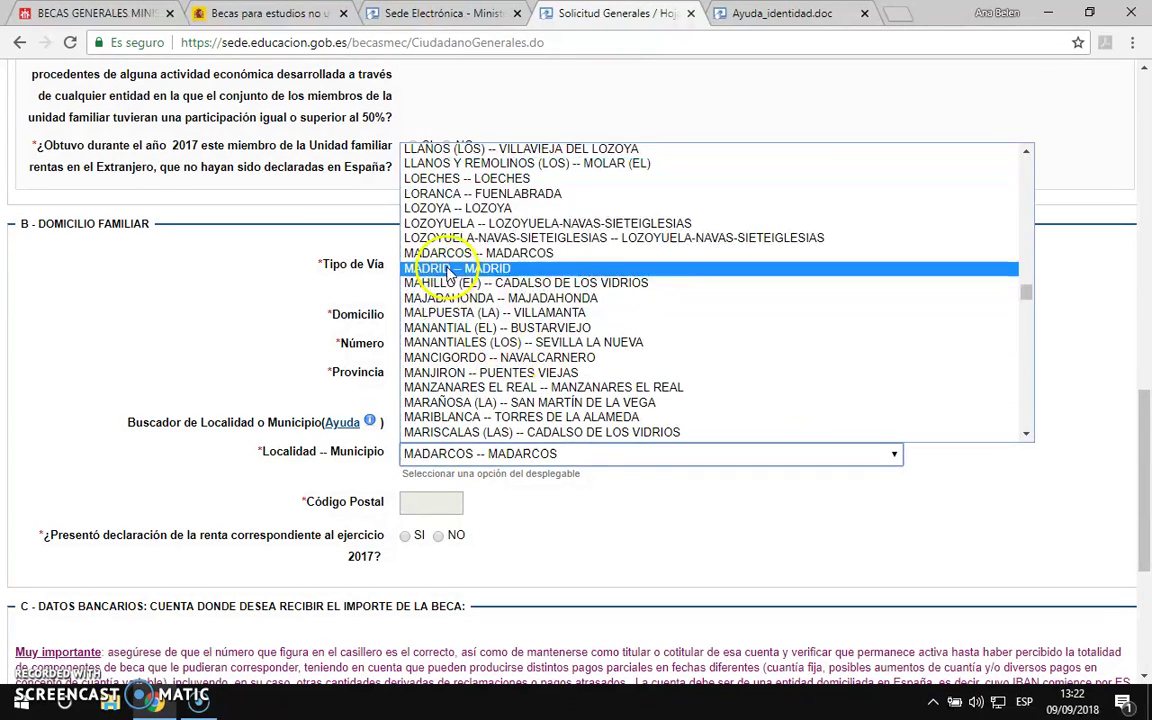
pyautogui.click(450, 270)
pyautogui.click(439, 505)
pyautogui.write('28044')
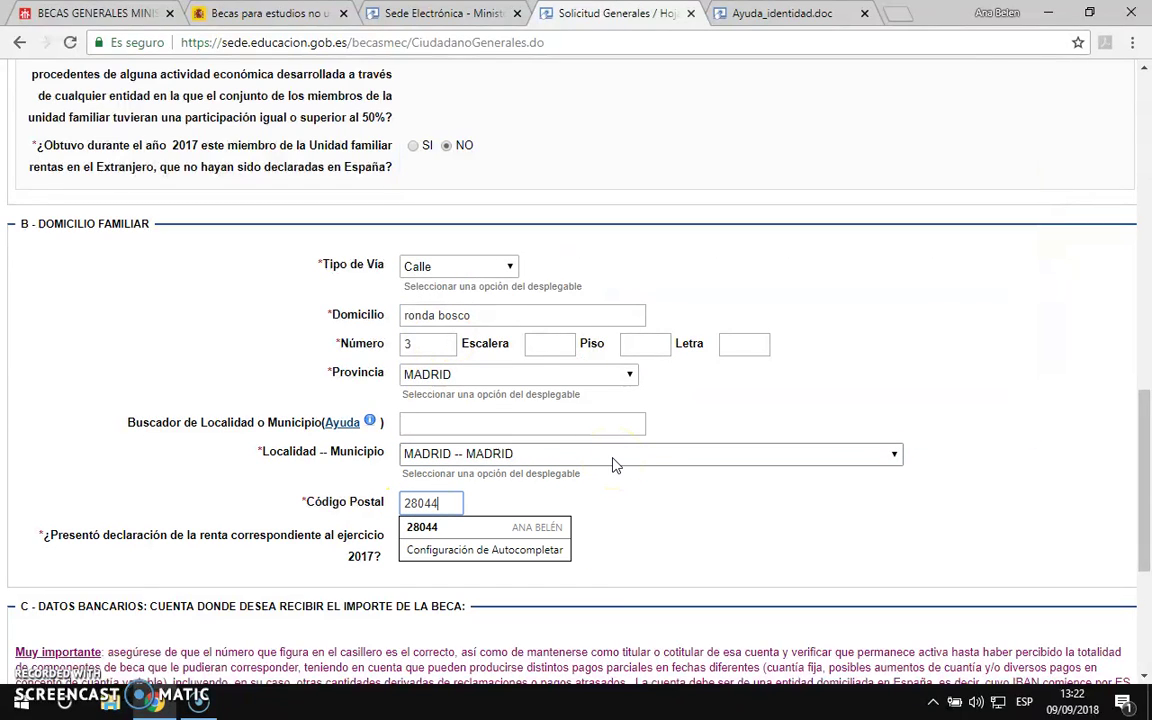
pyautogui.click(560, 528)
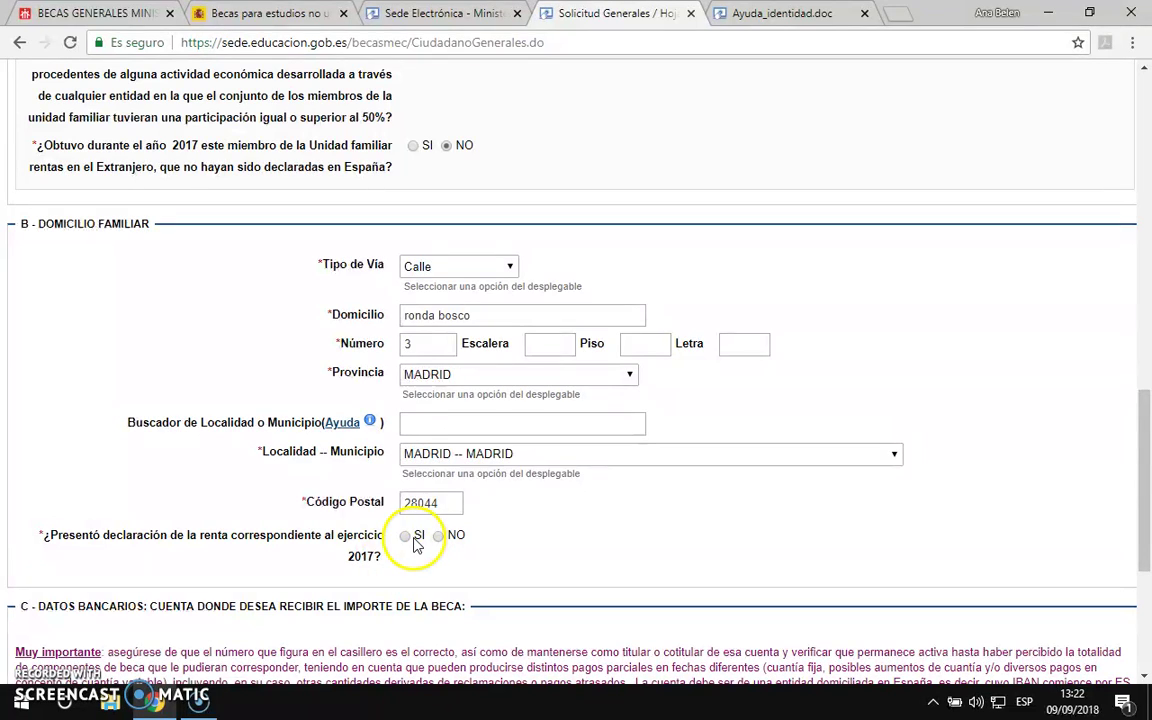
pyautogui.click(406, 540)
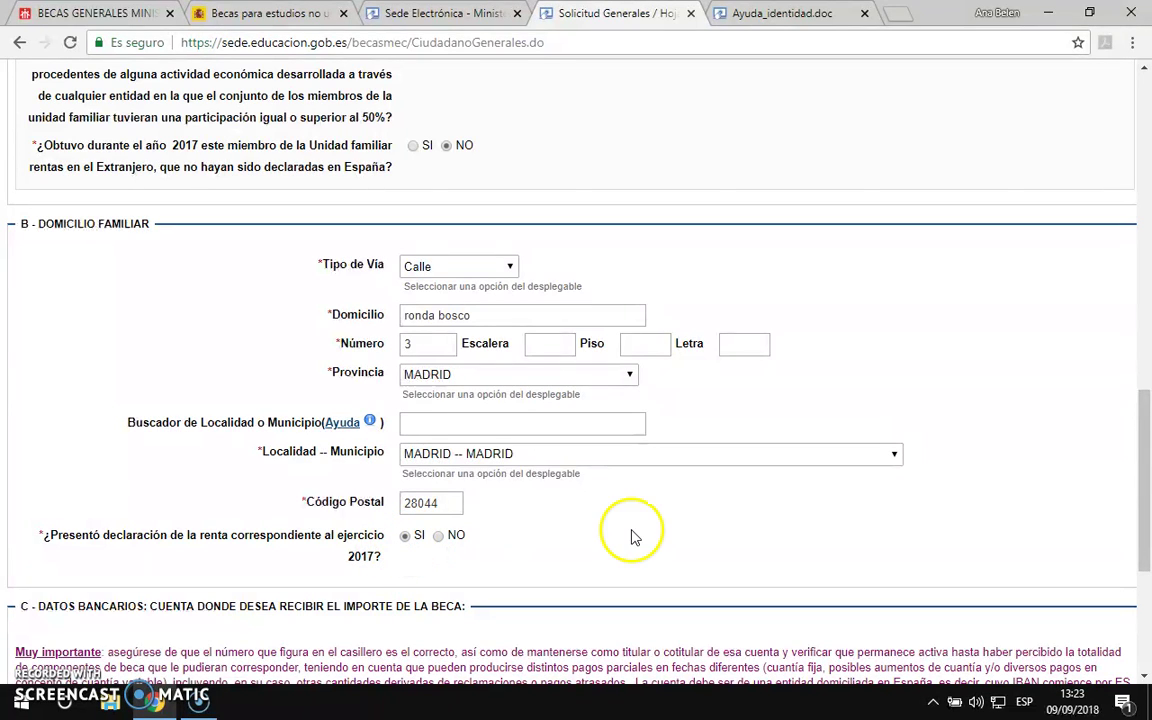
pyautogui.scroll(-3, 630, 502)
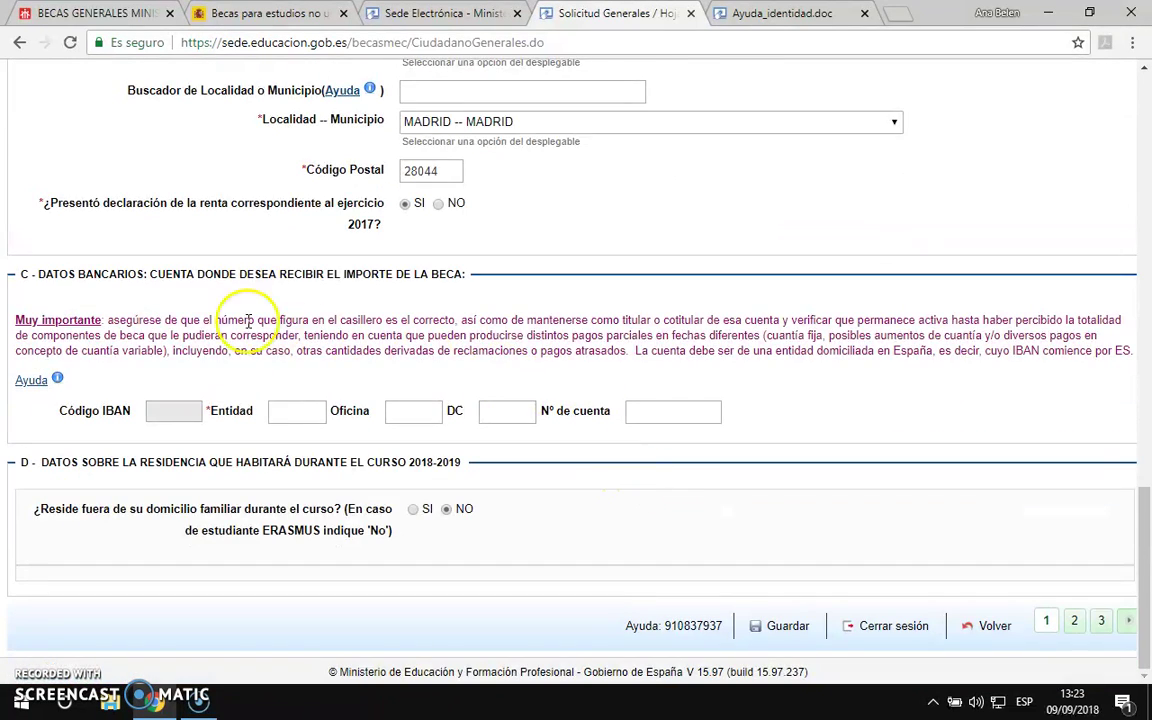
# Step: Enter the bank entity and branch codes for the grant payment account
pyautogui.click(163, 412)
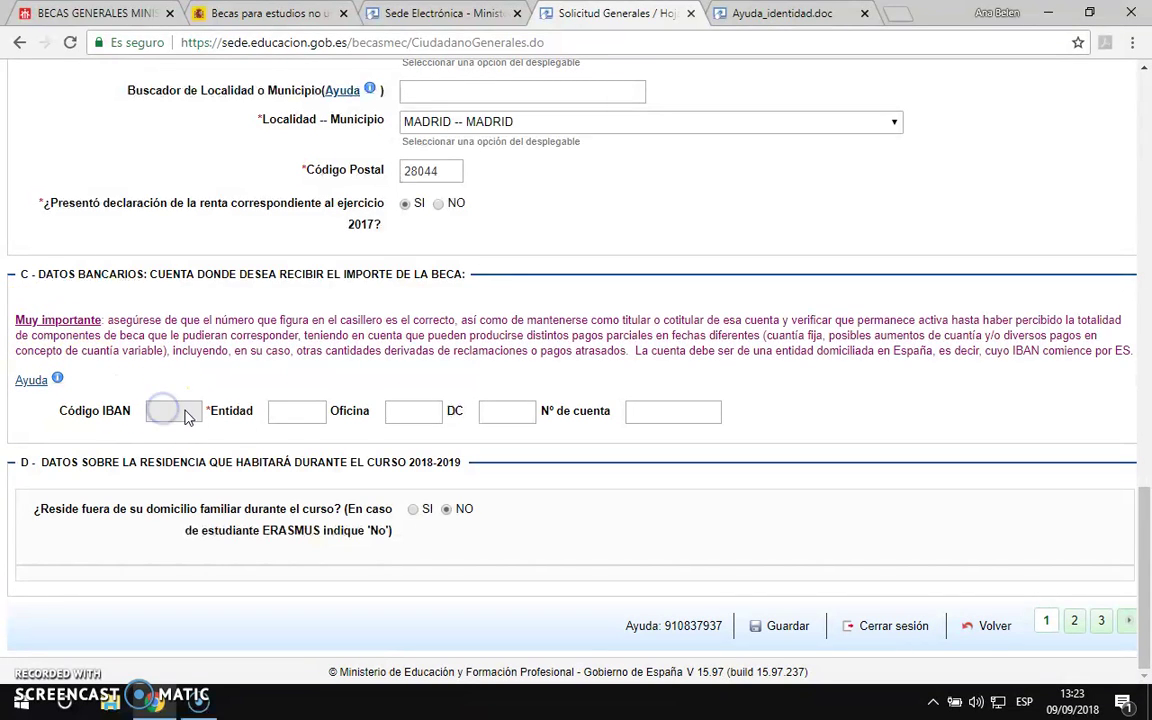
pyautogui.click(288, 411)
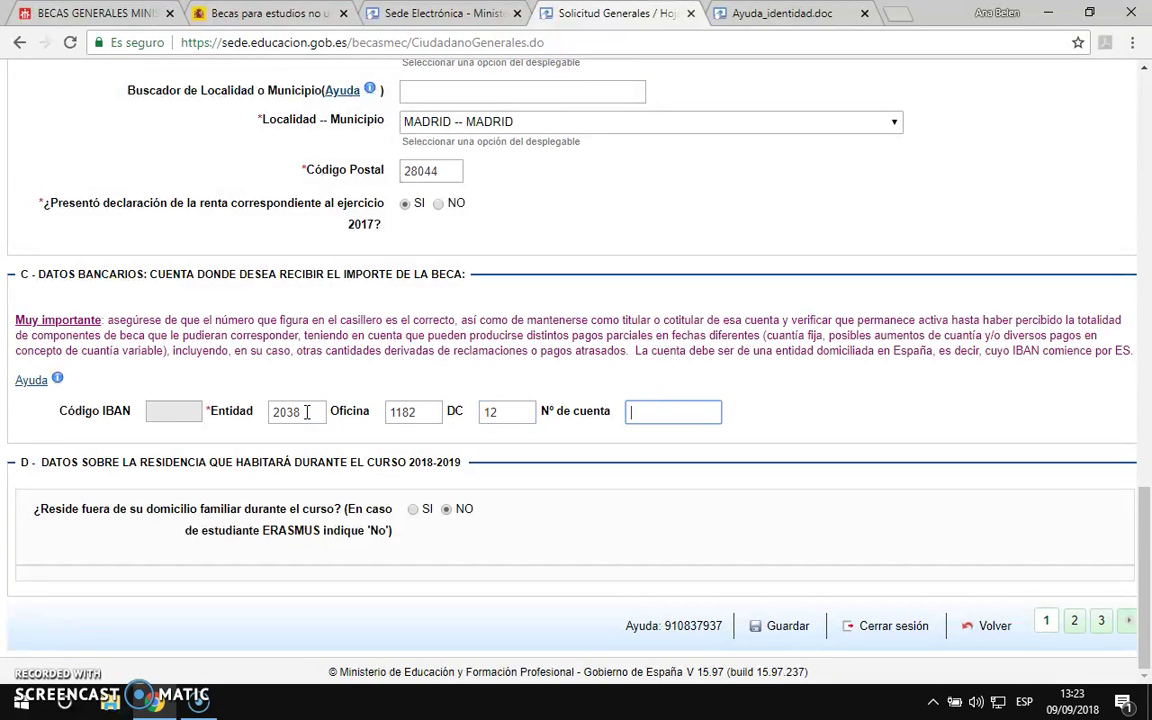
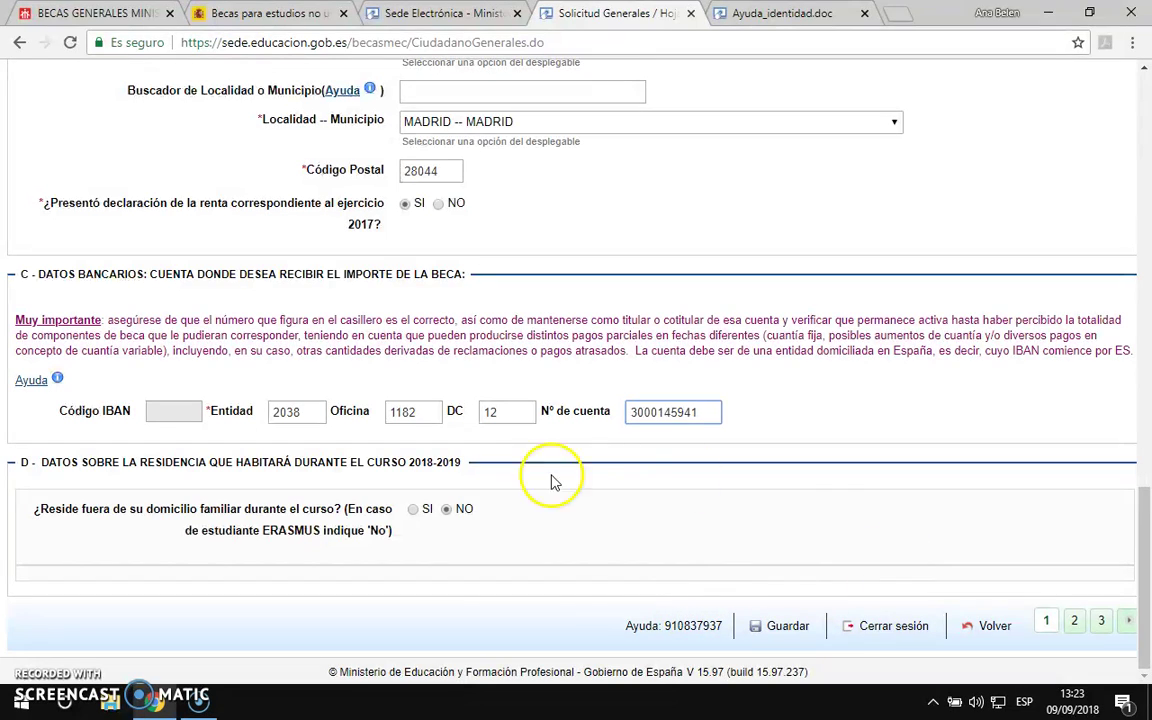
# Step: Go to page 2 of the application and scroll down to the Unidad Familiar table
pyautogui.click(1075, 622)
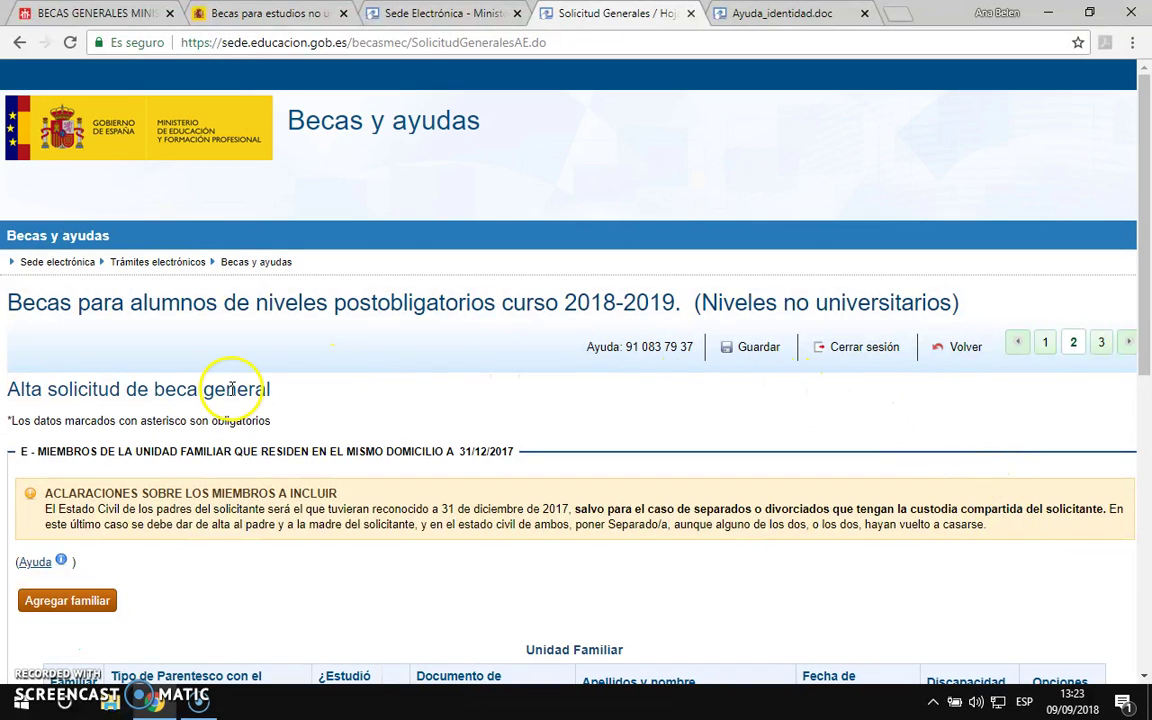
pyautogui.scroll(-2, 231, 388)
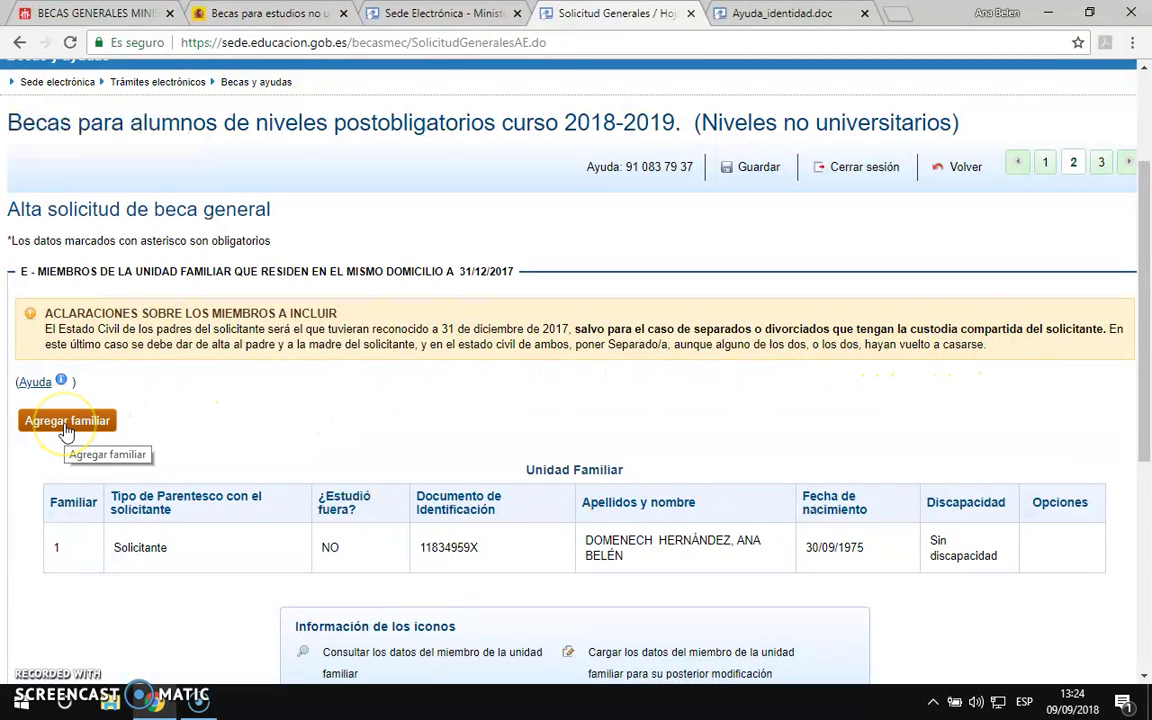
pyautogui.scroll(-1, 78, 430)
pyautogui.click(72, 333)
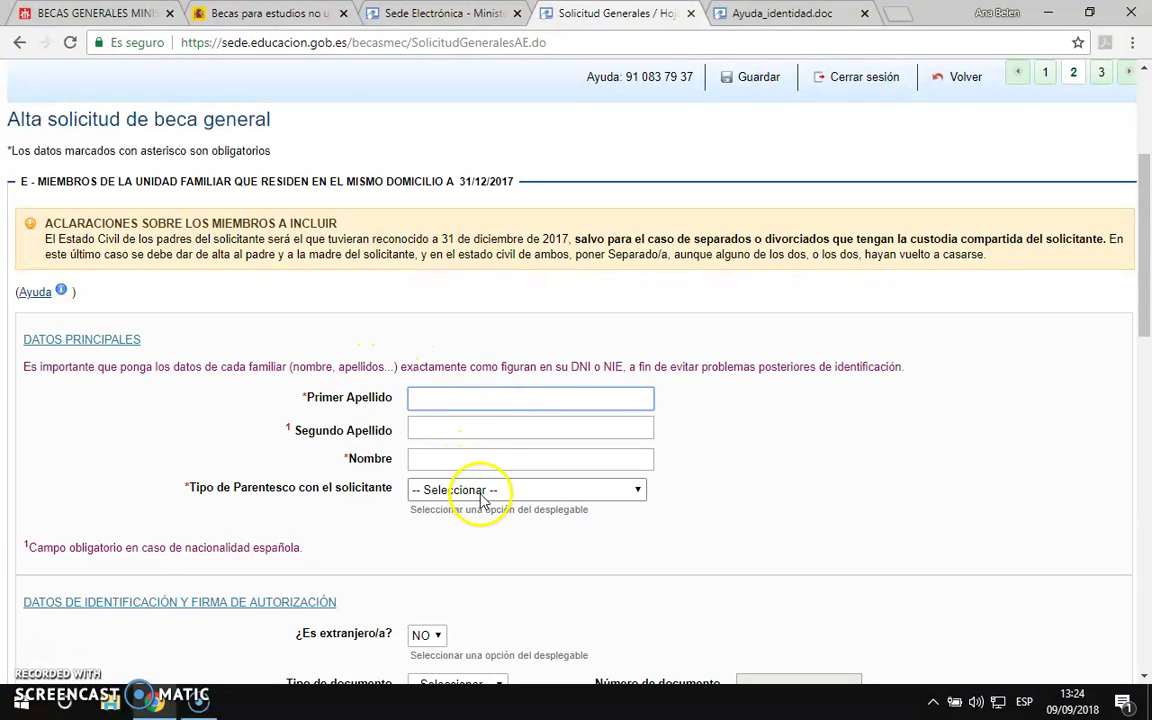
pyautogui.scroll(-4, 481, 506)
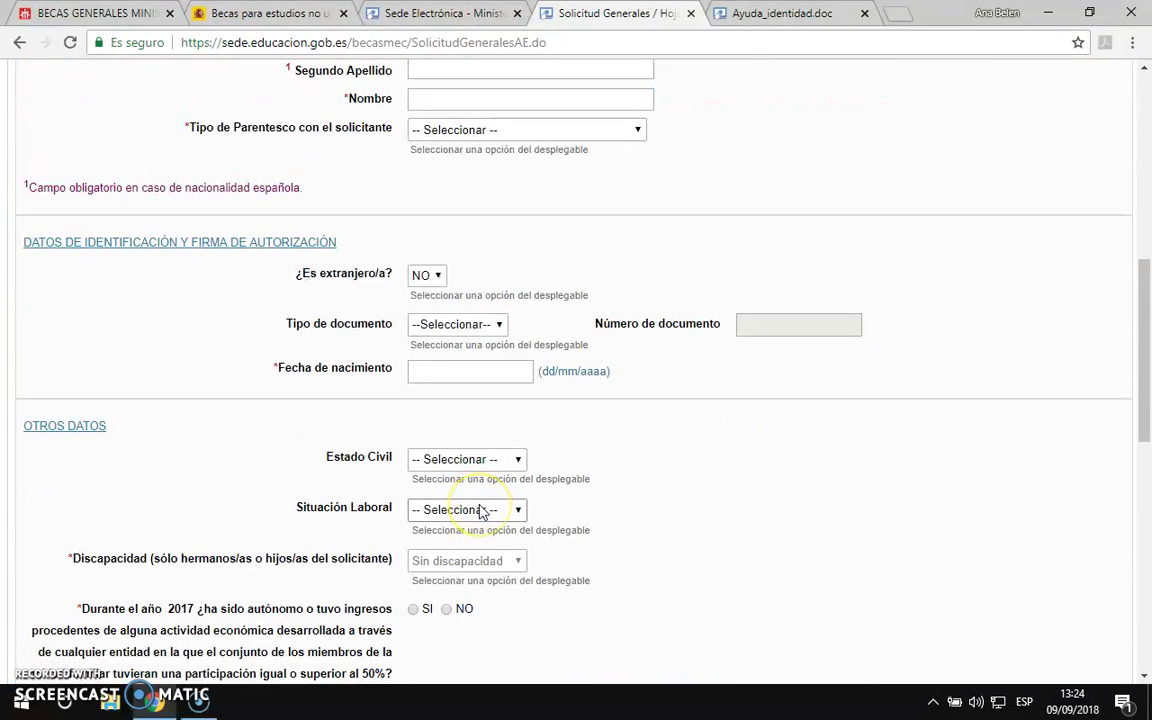
pyautogui.scroll(-3, 480, 510)
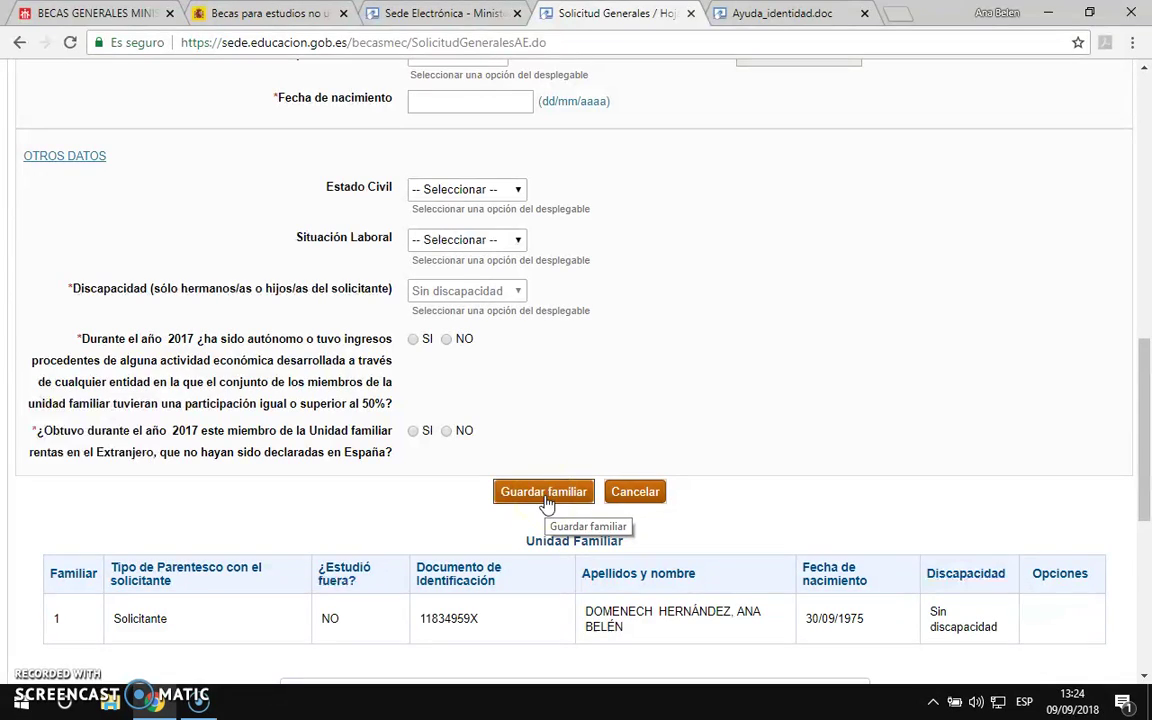
pyautogui.click(634, 493)
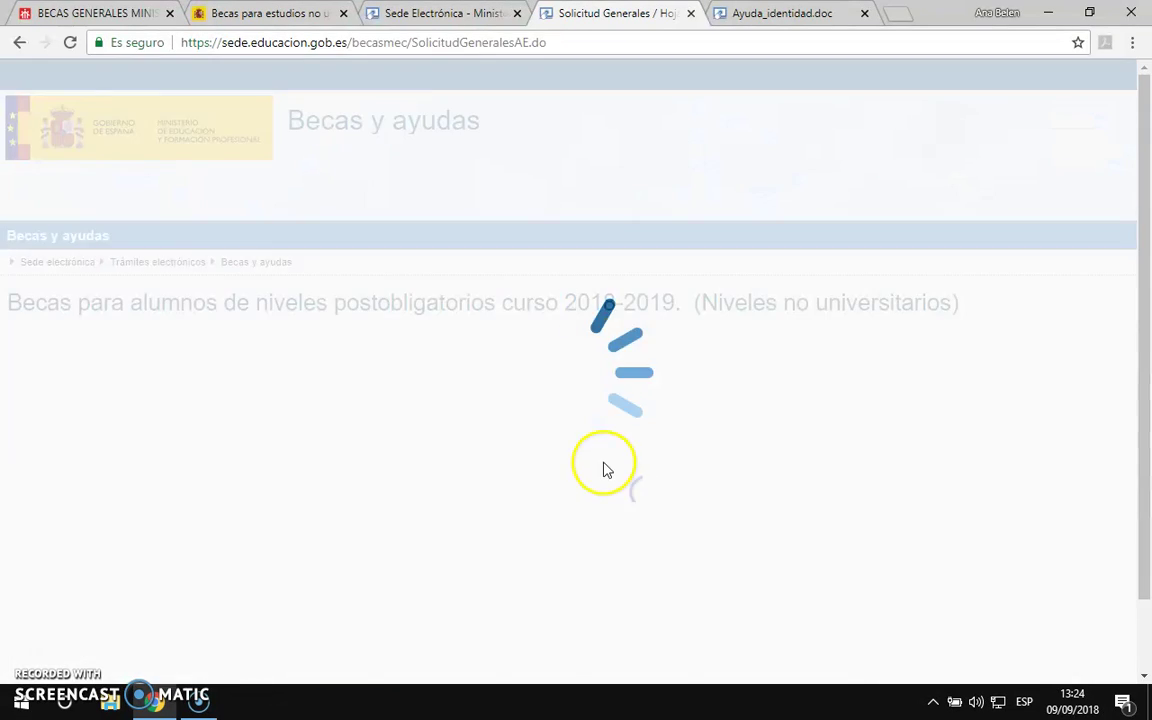
pyautogui.scroll(-3, 580, 434)
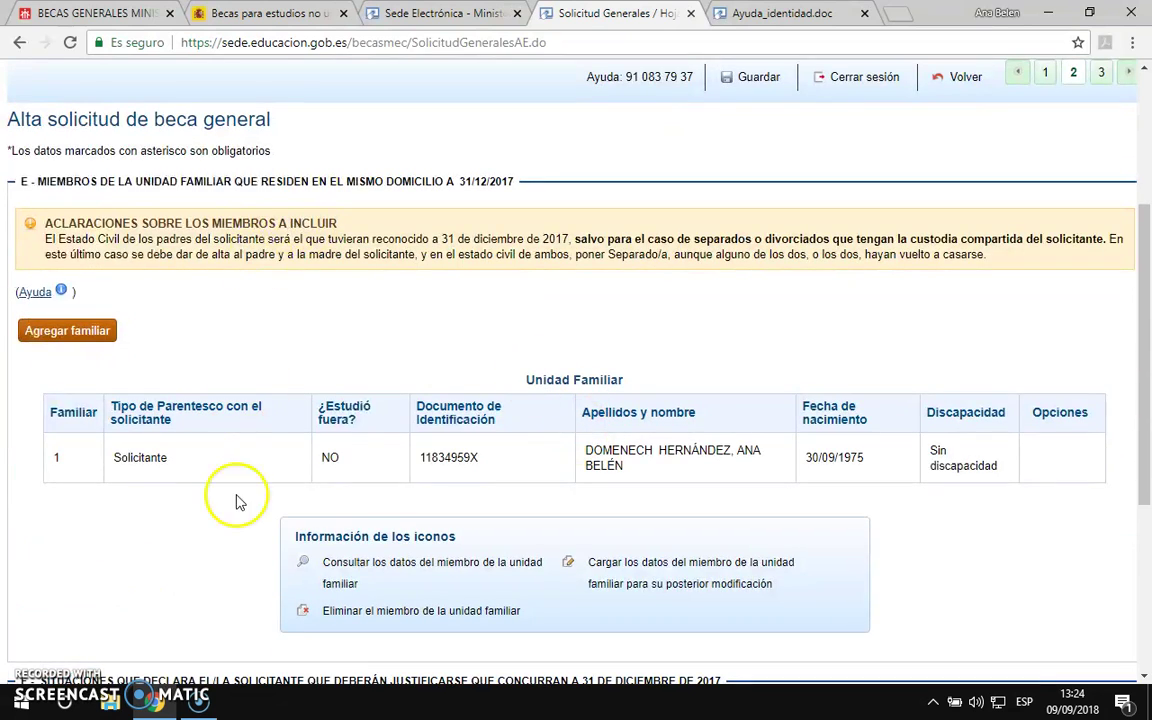
# Step: Set the breadwinner's profession in section F to No consta
pyautogui.scroll(-2, 231, 566)
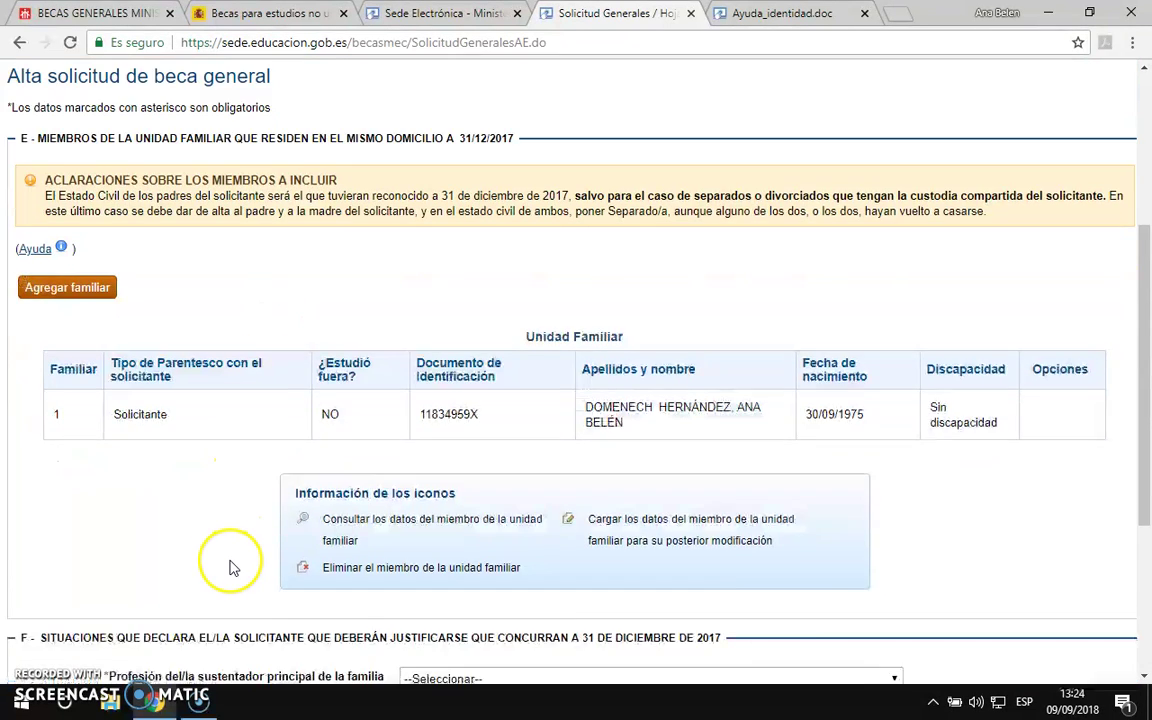
pyautogui.scroll(-2, 231, 566)
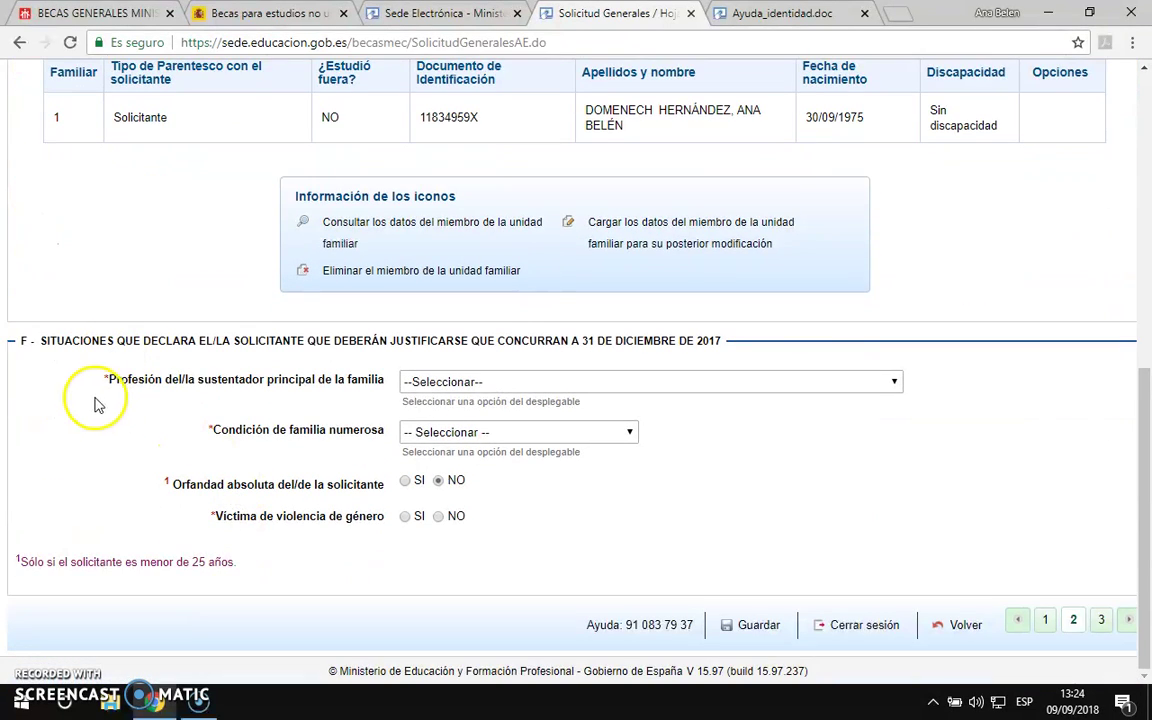
pyautogui.click(465, 385)
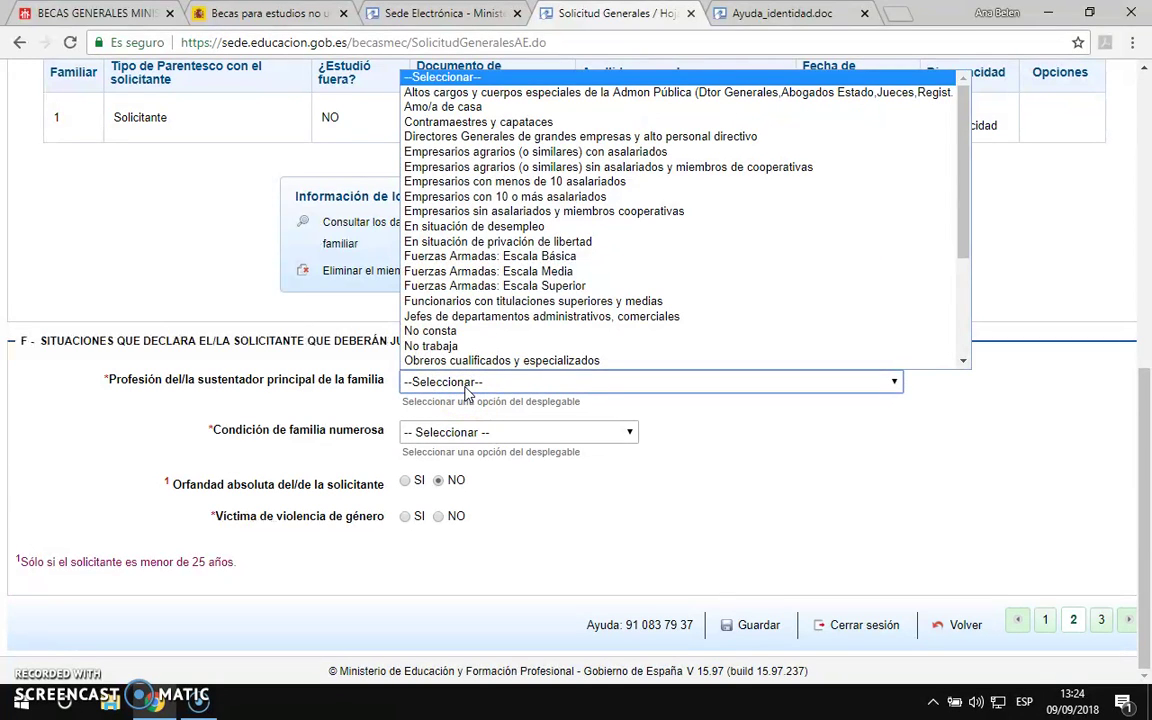
pyautogui.click(452, 332)
# Step: Set No Familia Numerosa and answer NO to gender violence victim, then go to page 3
pyautogui.click(467, 434)
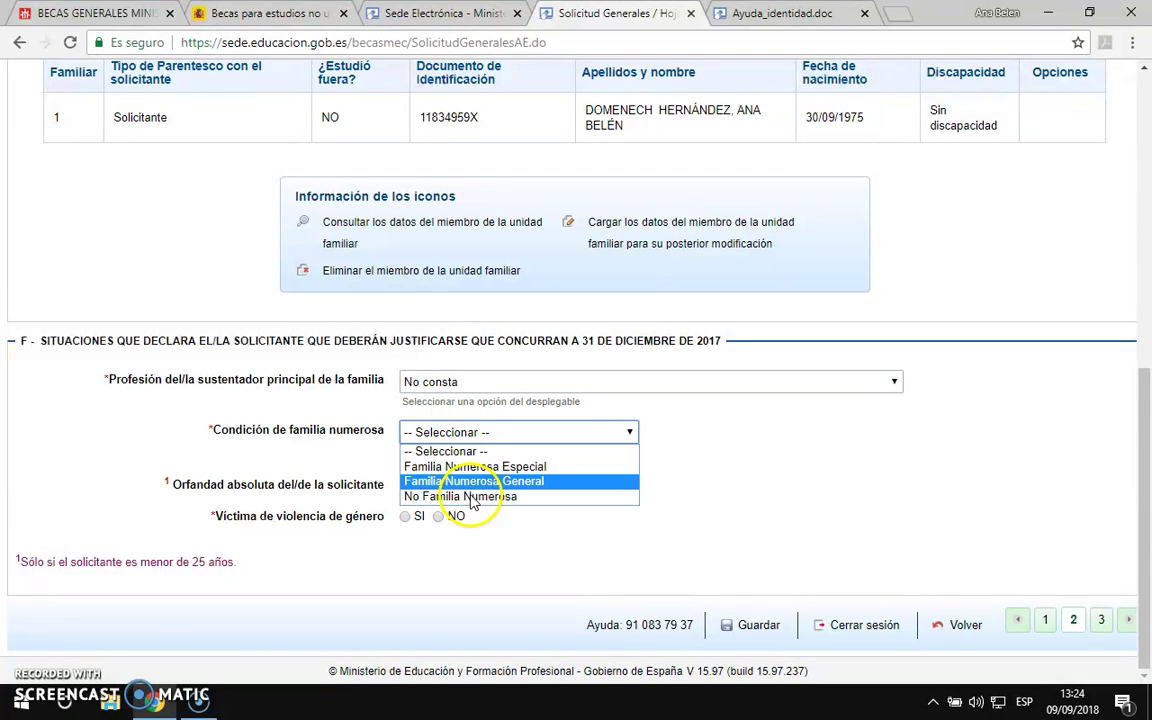
pyautogui.moveTo(476, 488); pyautogui.dragTo(492, 493)
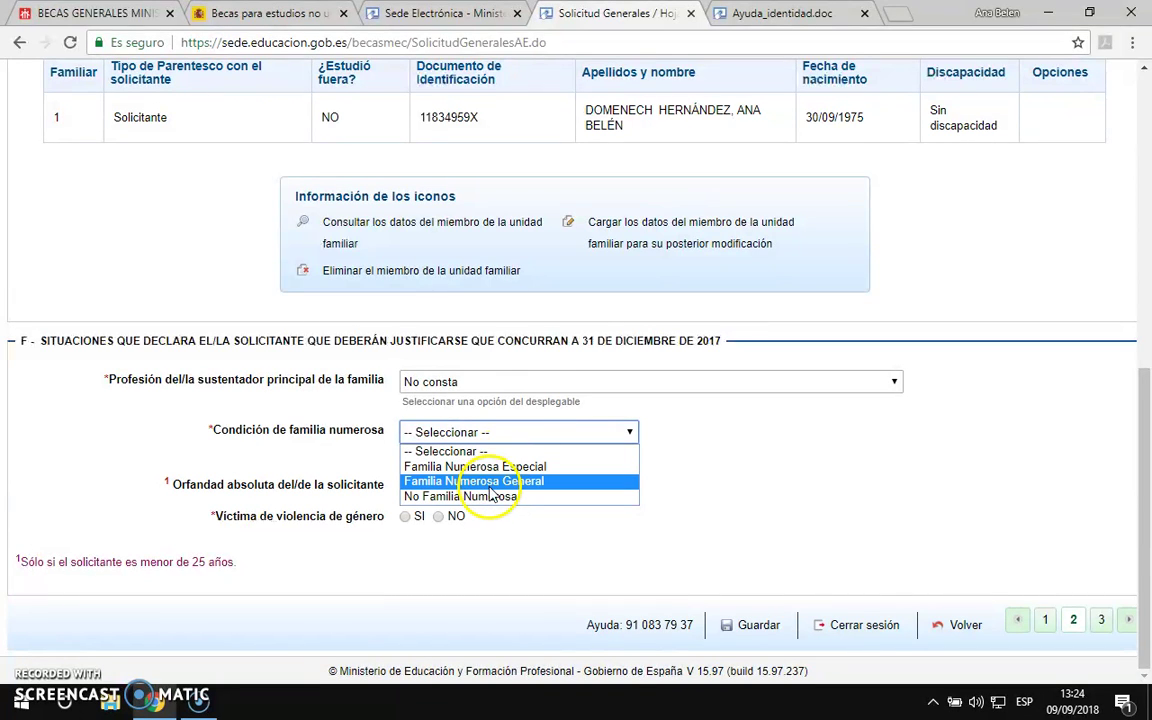
pyautogui.click(487, 480)
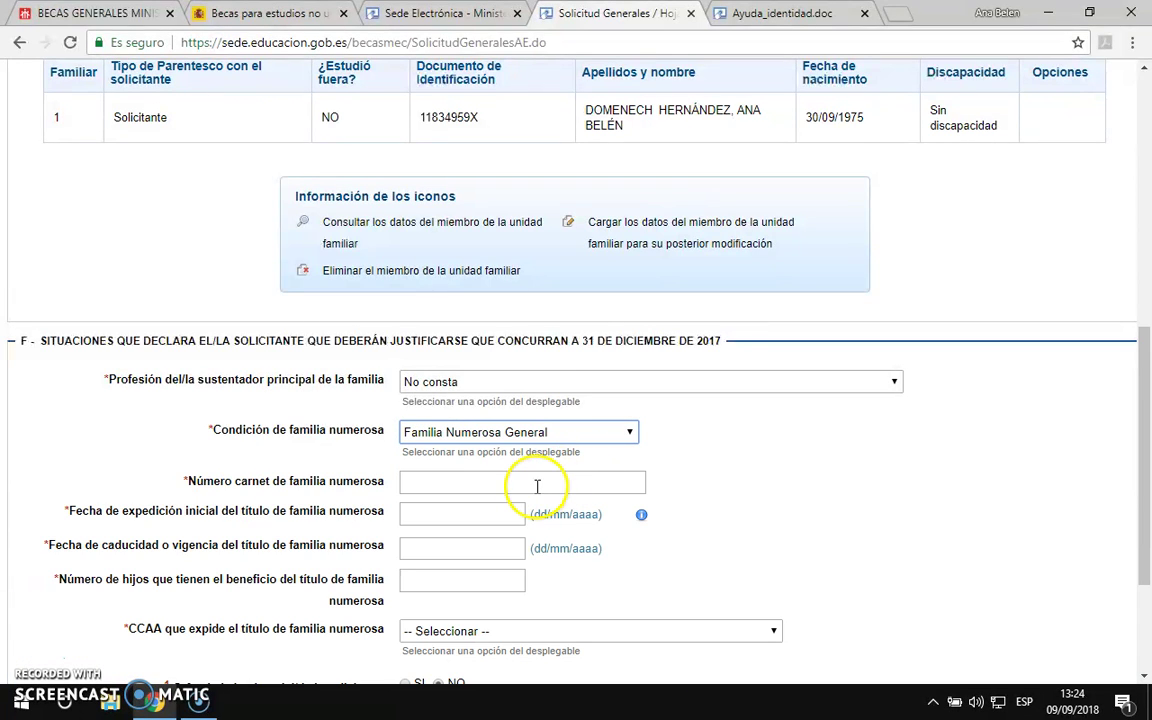
pyautogui.click(427, 487)
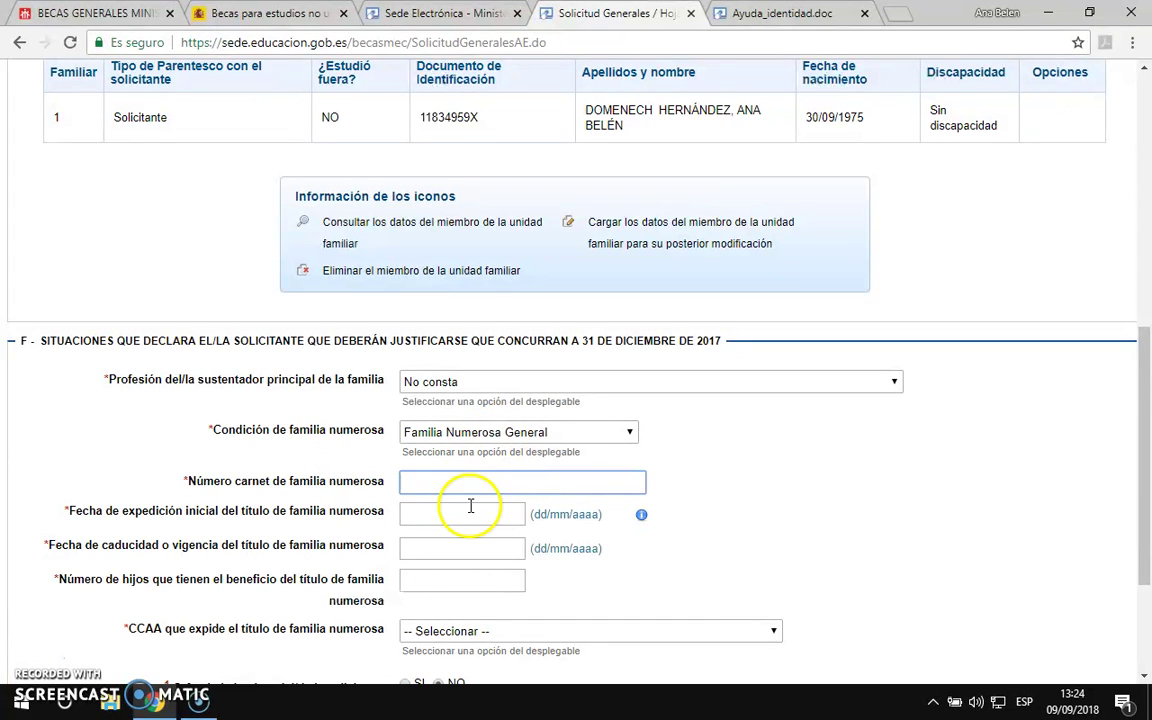
pyautogui.scroll(-1, 483, 537)
pyautogui.scroll(-1, 488, 596)
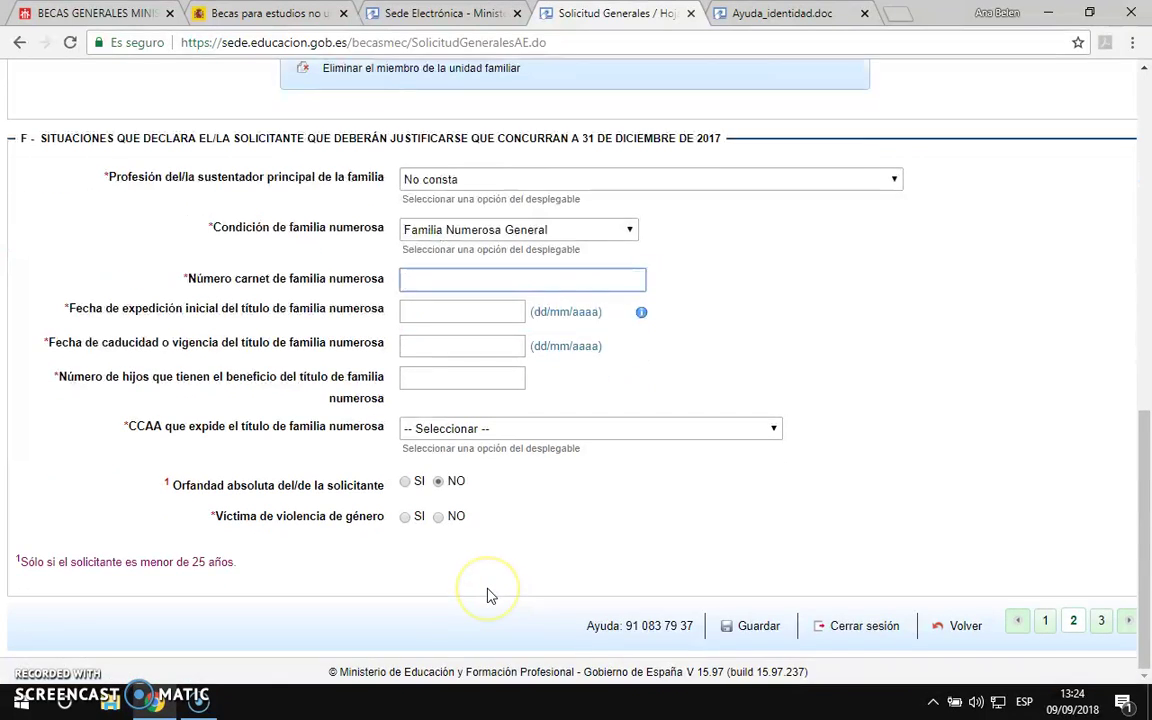
pyautogui.scroll(1, 488, 596)
pyautogui.click(465, 320)
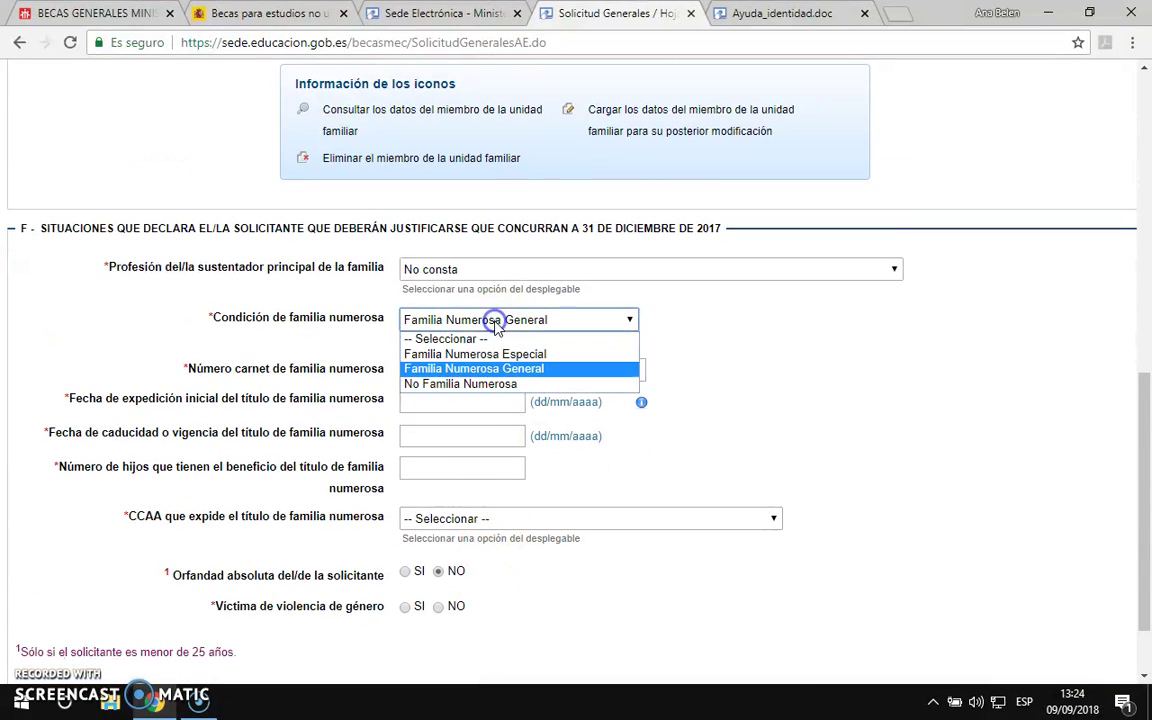
pyautogui.click(485, 384)
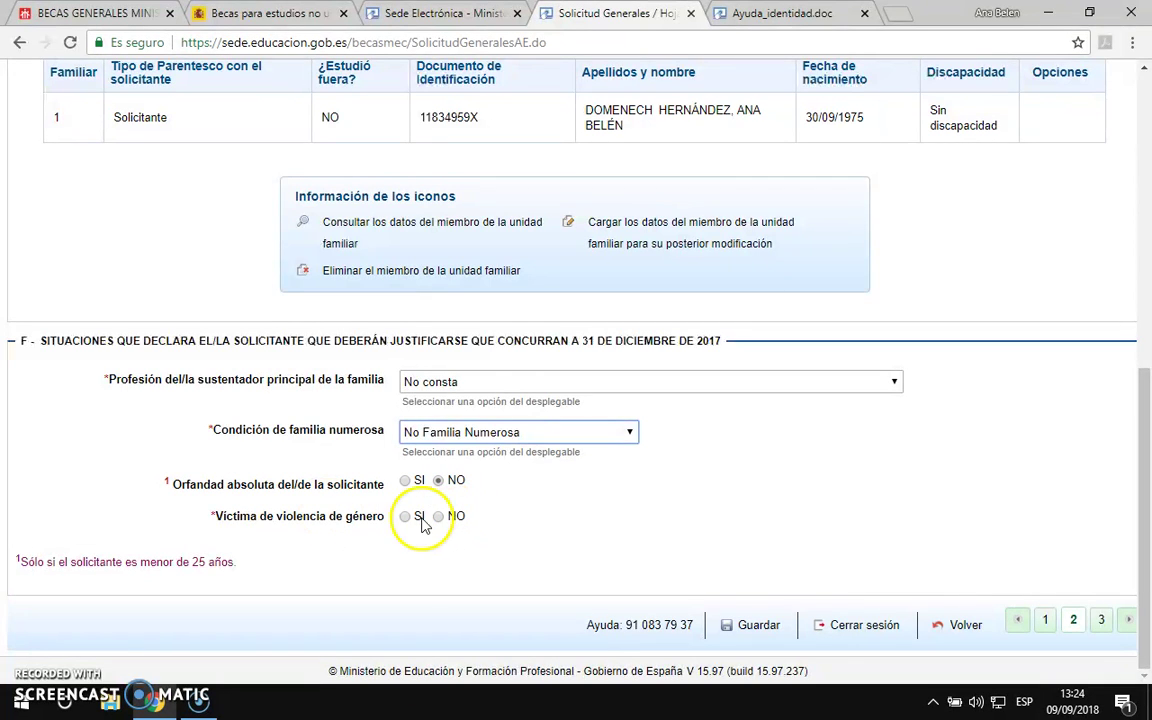
pyautogui.click(438, 516)
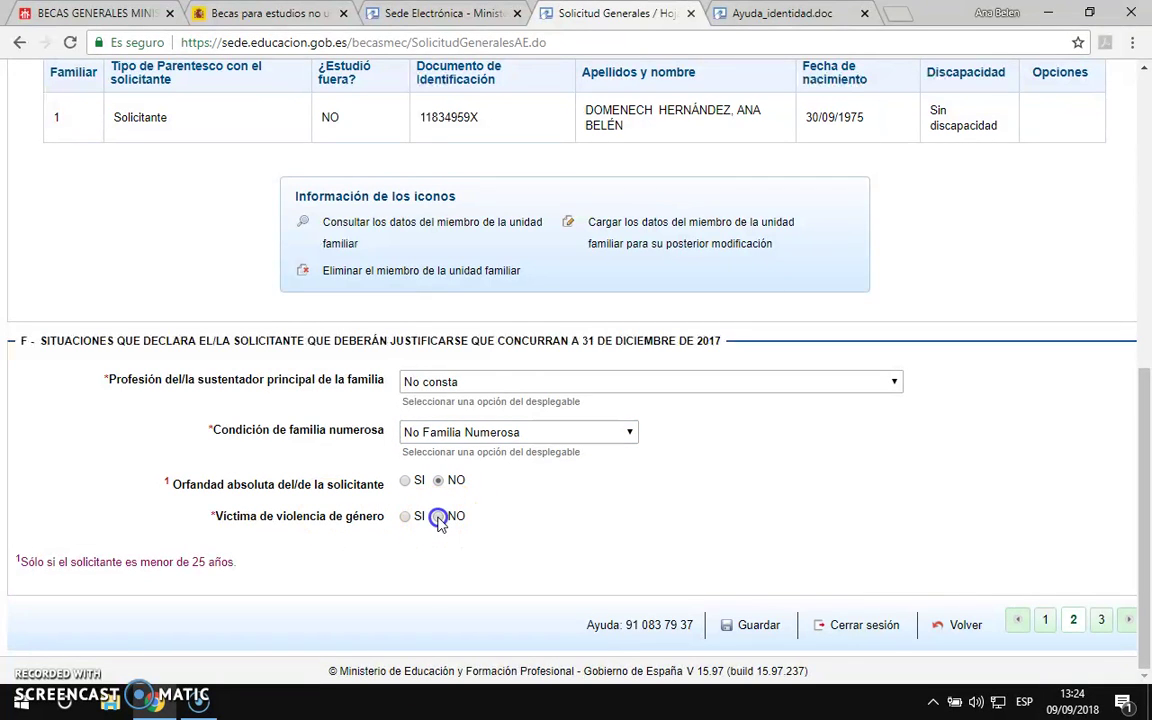
pyautogui.click(1103, 622)
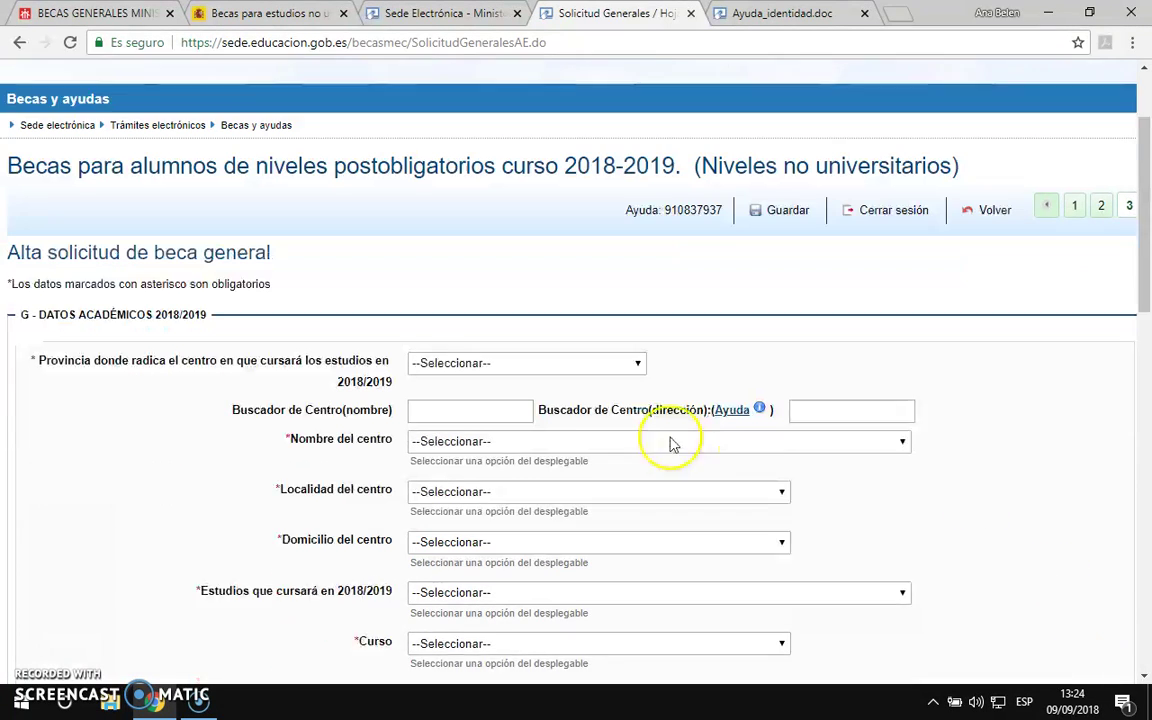
# Step: Set the centre's province to MADRID and the centre to INSTITUCION PROFESIONAL SALESIANA
pyautogui.scroll(-1, 673, 444)
pyautogui.click(490, 320)
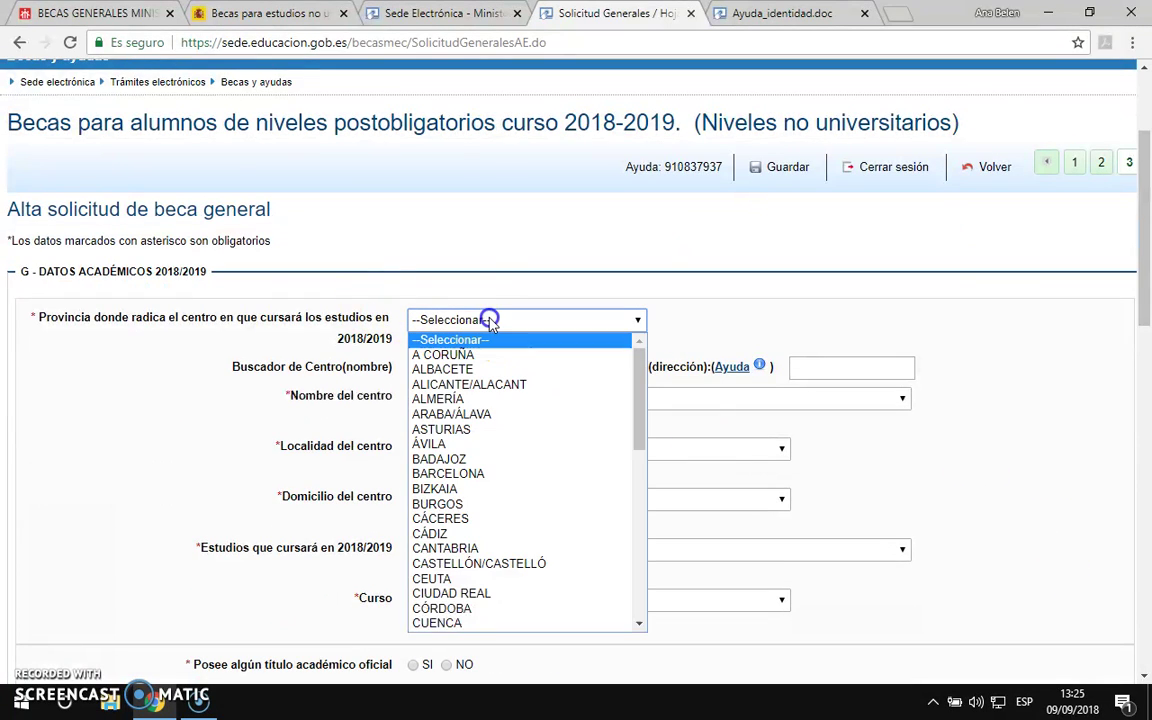
pyautogui.press('m')
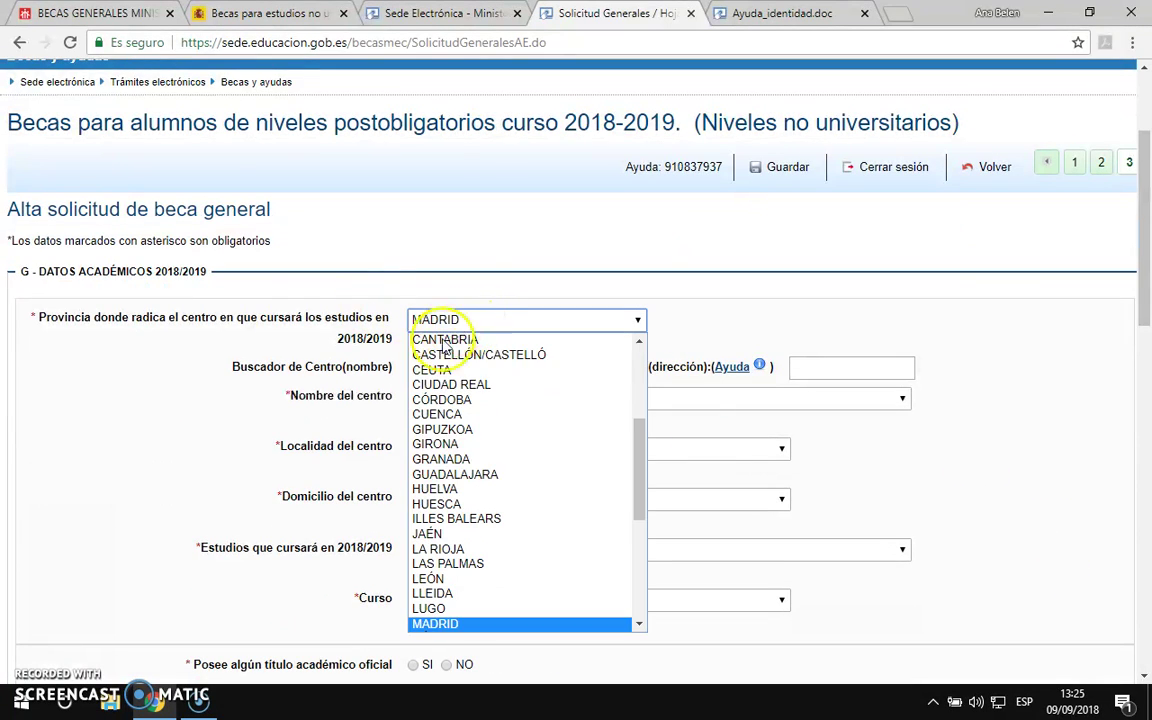
pyautogui.click(432, 625)
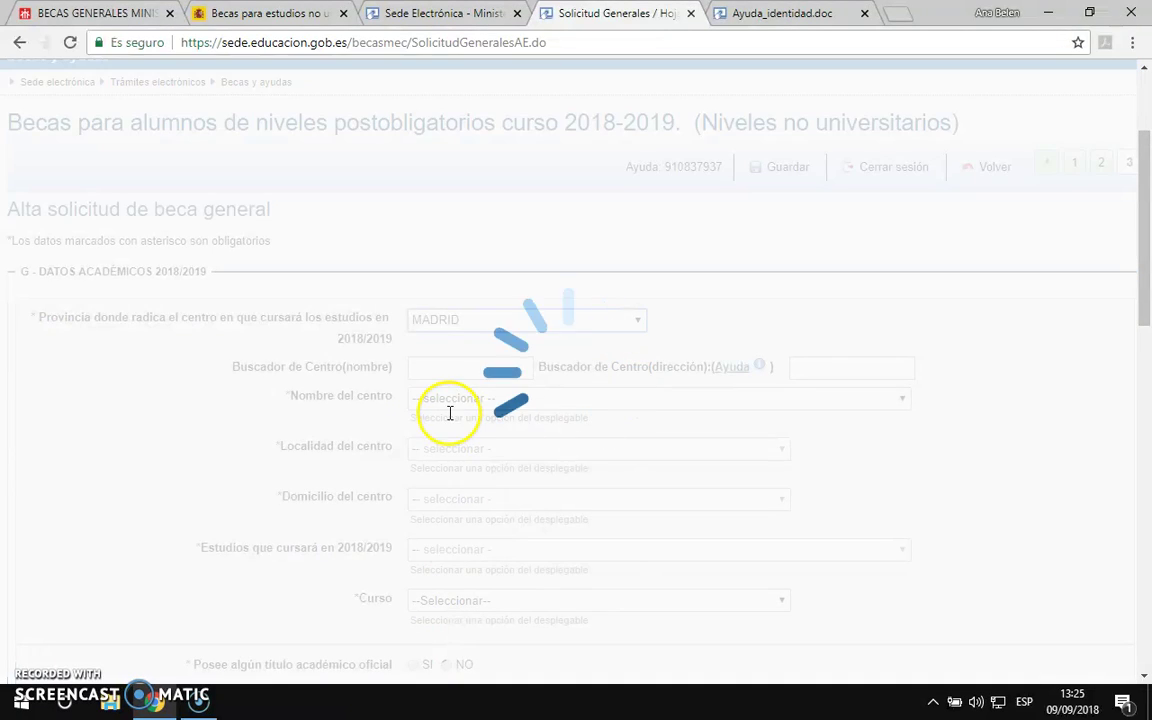
pyautogui.click(475, 368)
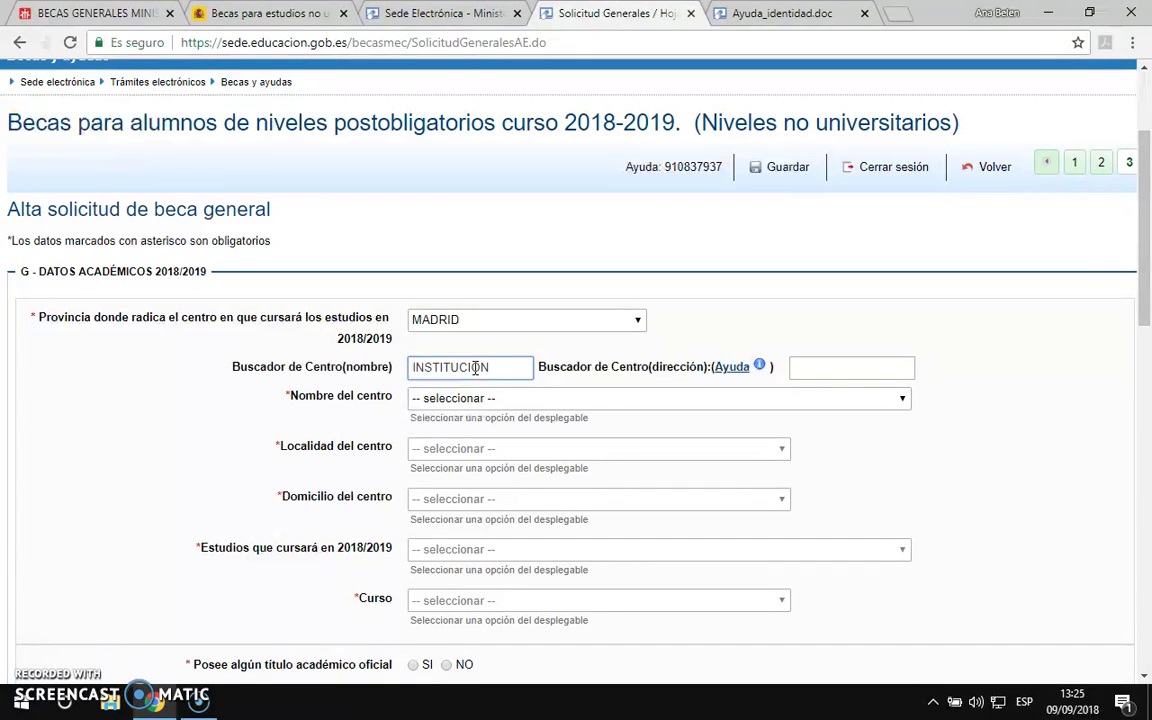
pyautogui.click(489, 398)
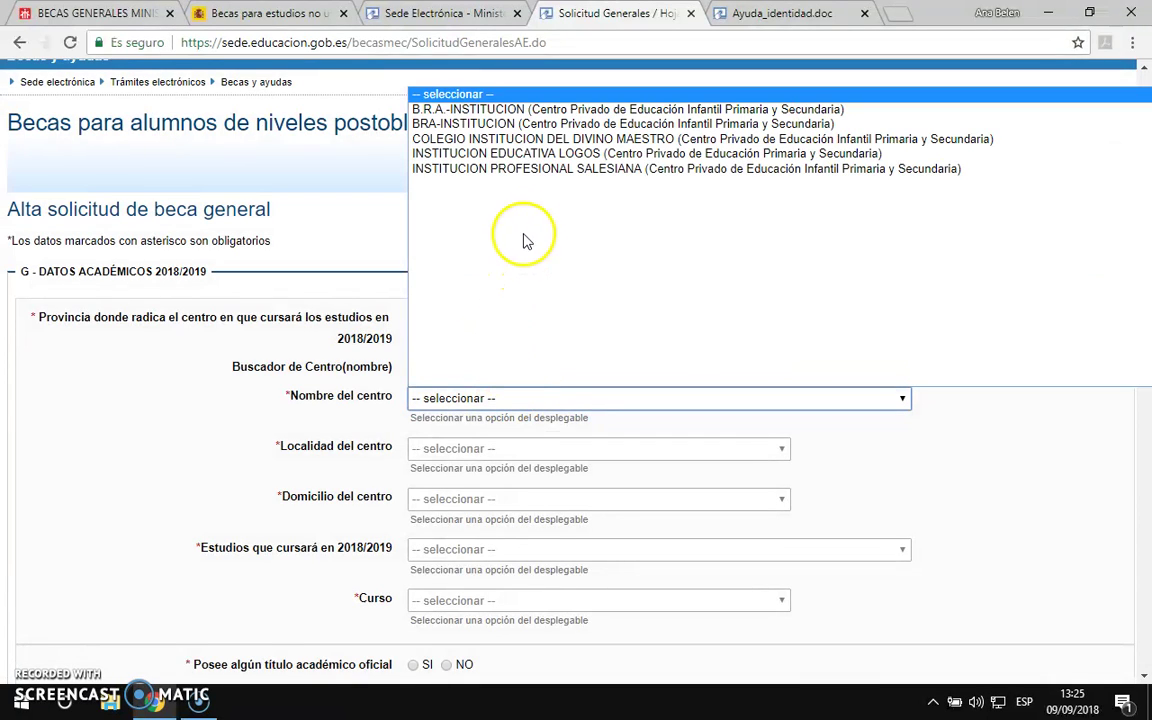
pyautogui.click(541, 170)
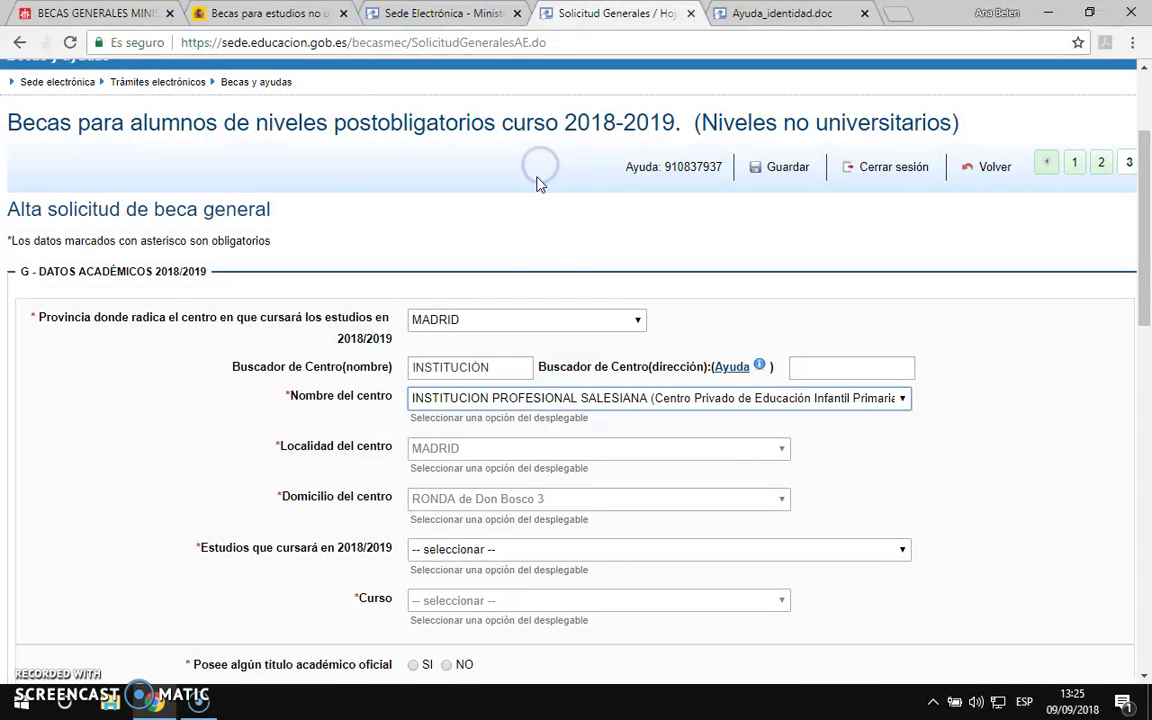
# Step: Choose Ciclos Formativos de Grado Medio (LOE) as 2018/2019 studies, with Curso Primero
pyautogui.click(488, 550)
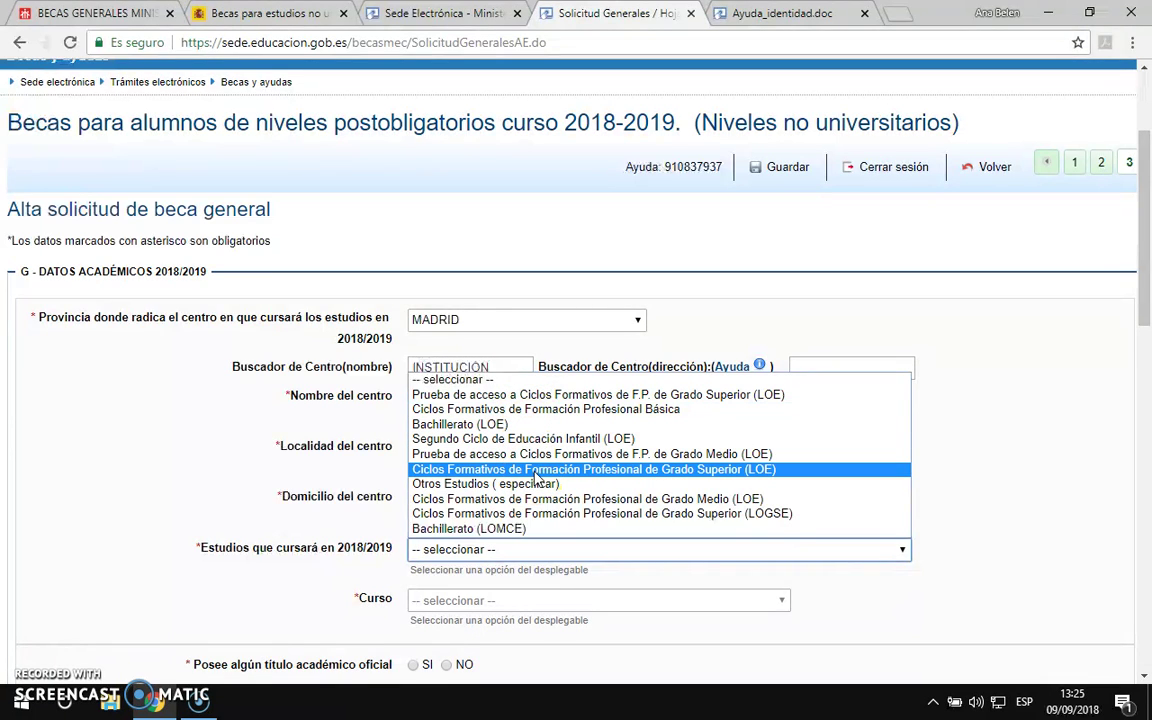
pyautogui.click(548, 500)
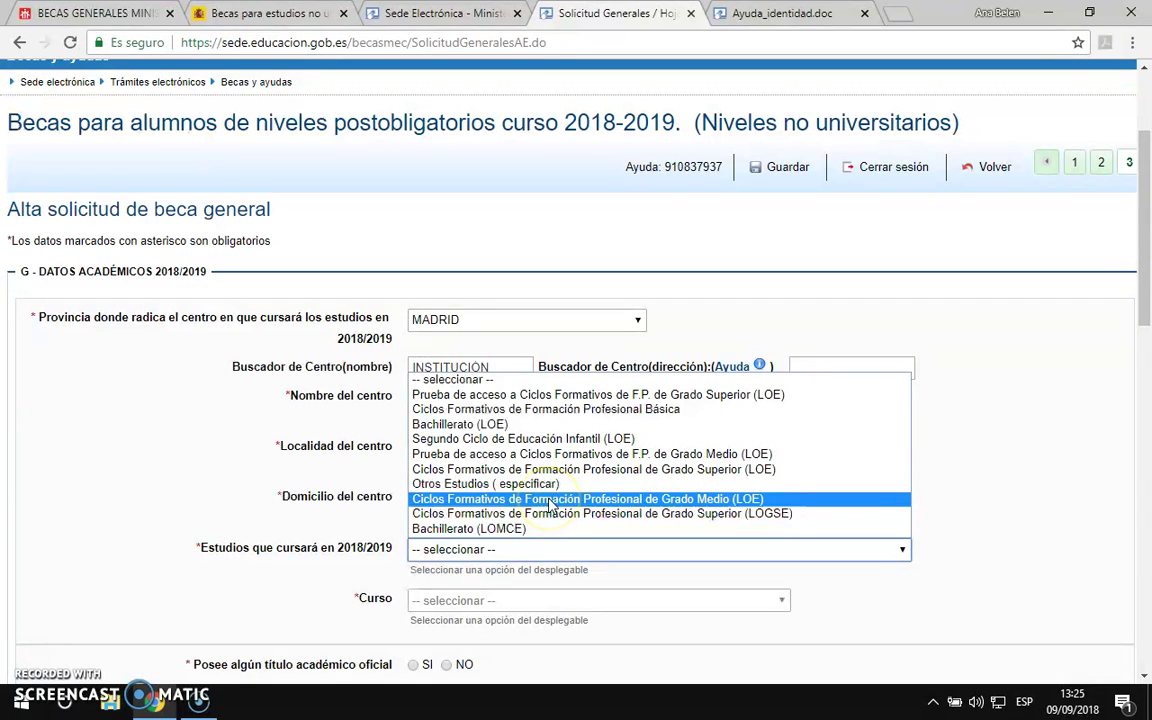
pyautogui.click(548, 500)
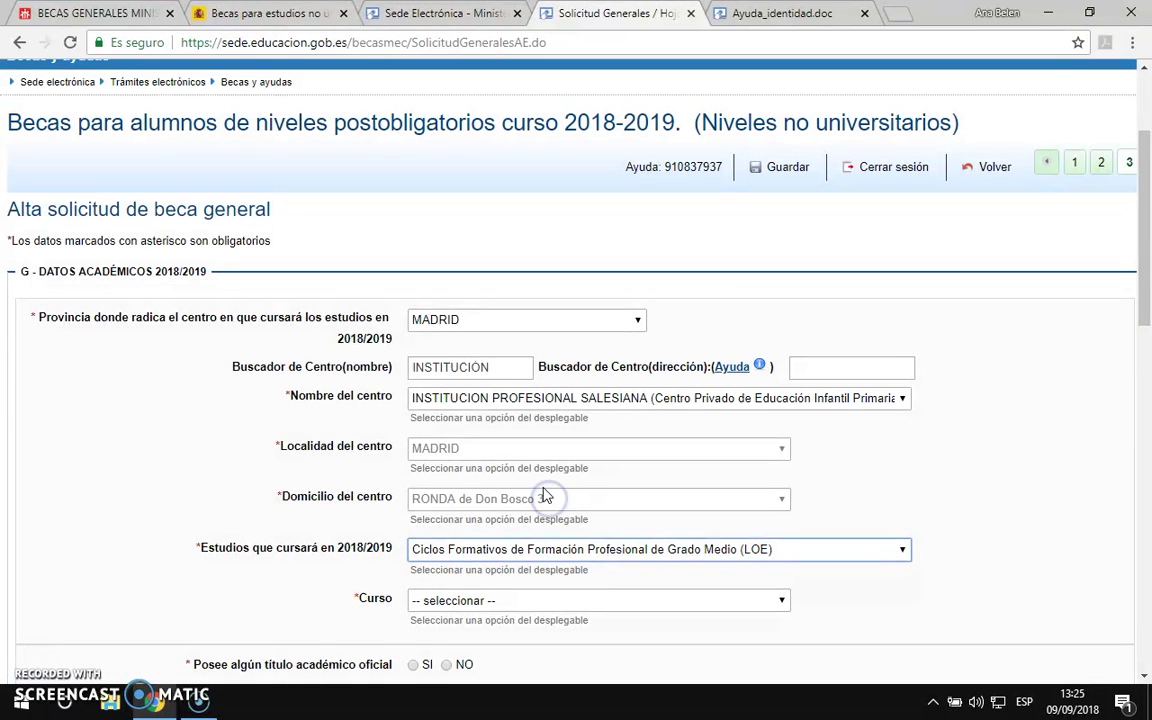
pyautogui.click(490, 602)
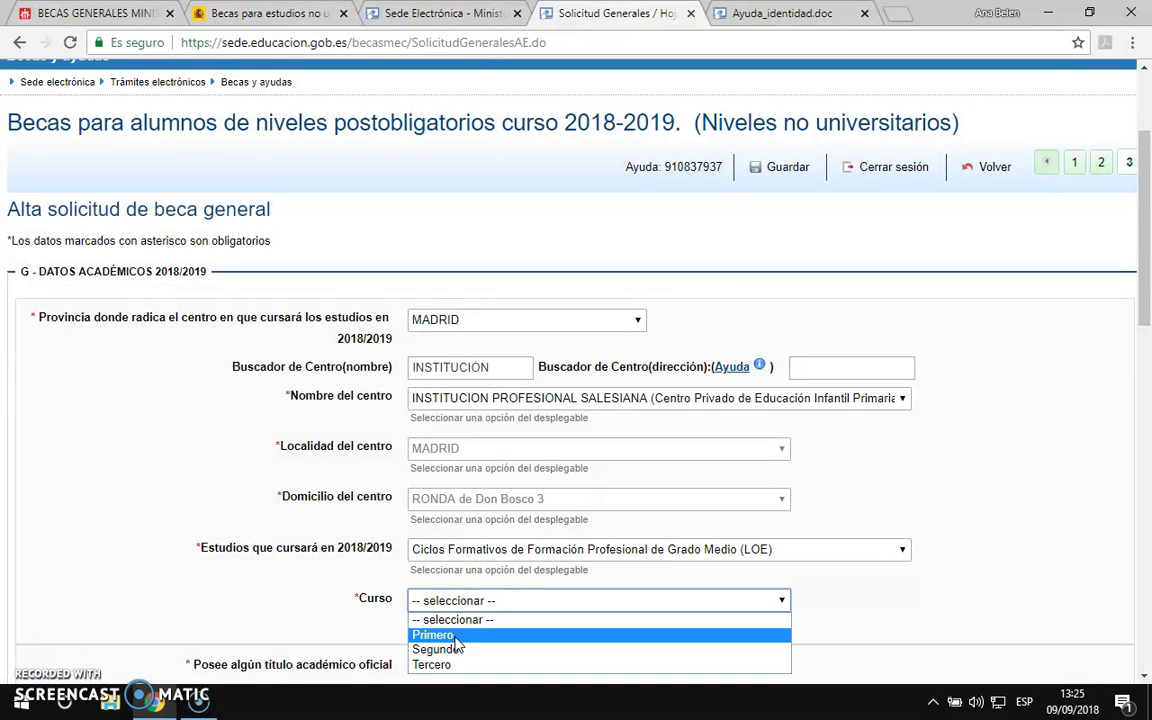
pyautogui.scroll(-2, 510, 520)
pyautogui.click(494, 421)
pyautogui.click(458, 453)
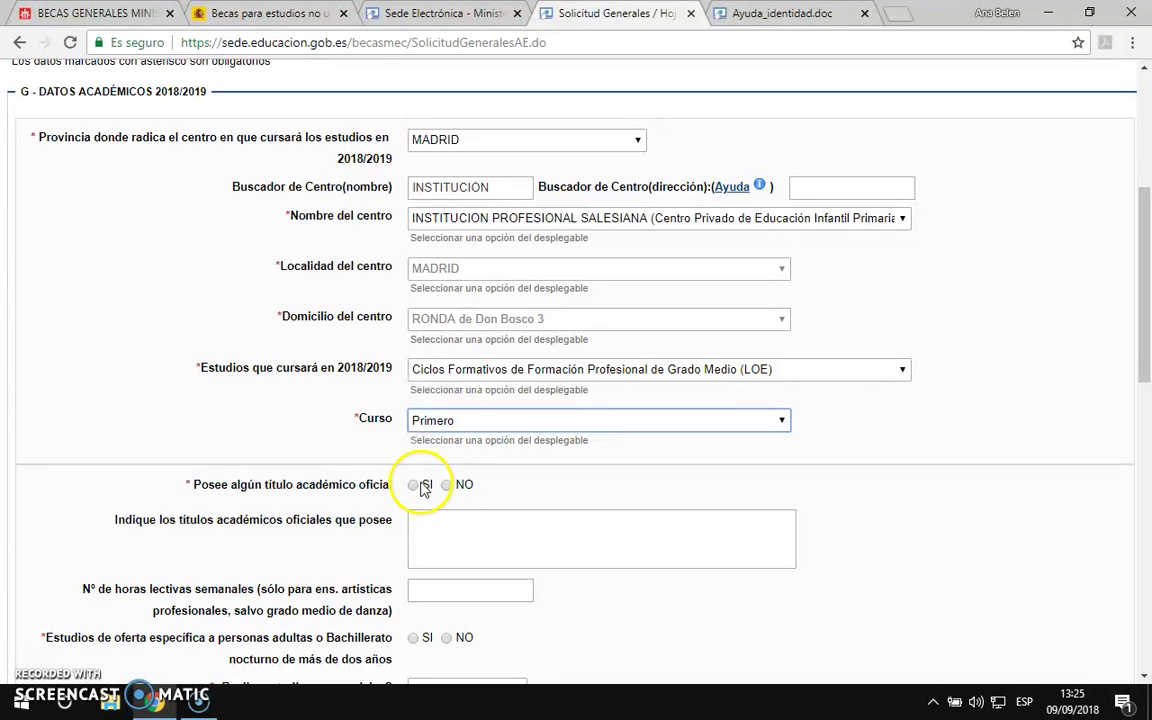
# Step: Answer SI to holding an official title, NO to adult studies, and choose Presencial attendance
pyautogui.click(414, 486)
pyautogui.click(438, 521)
pyautogui.scroll(-2, 485, 530)
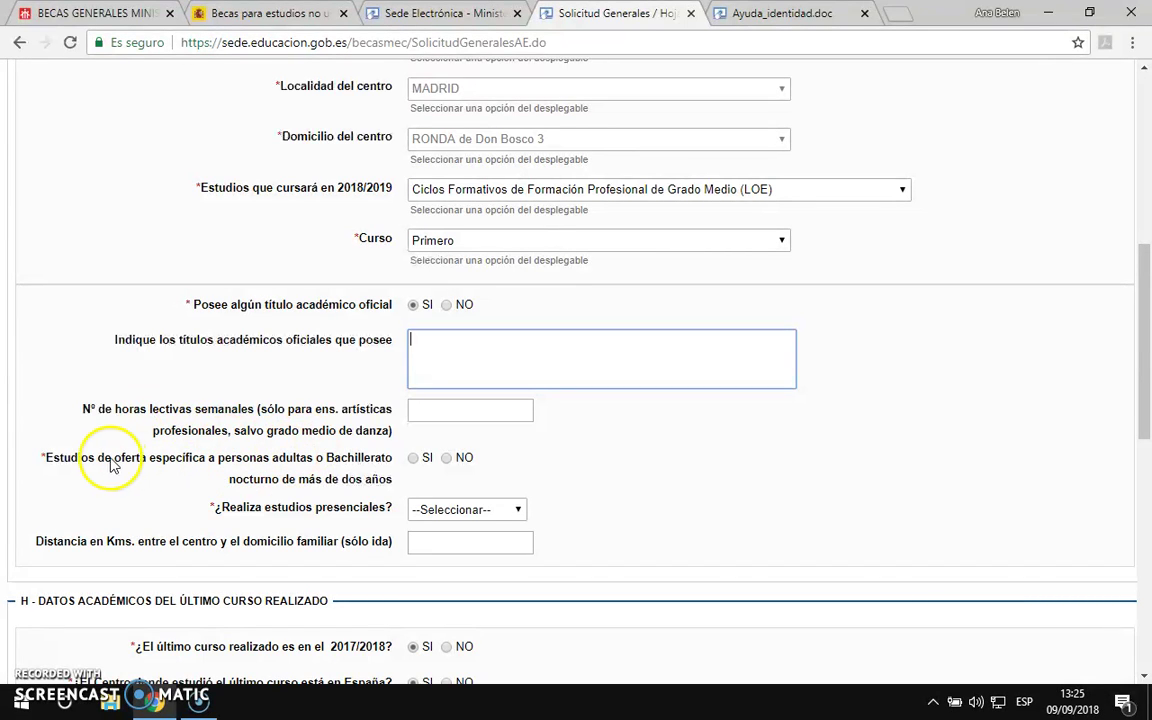
pyautogui.click(449, 460)
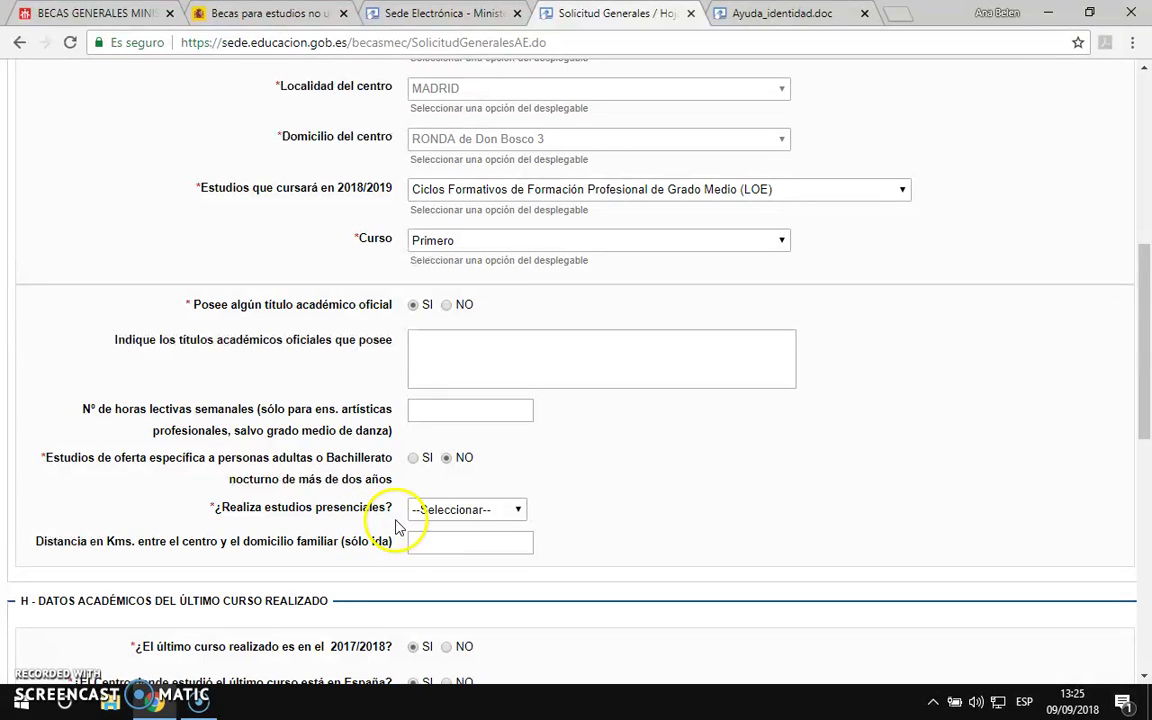
pyautogui.click(463, 512)
pyautogui.click(460, 544)
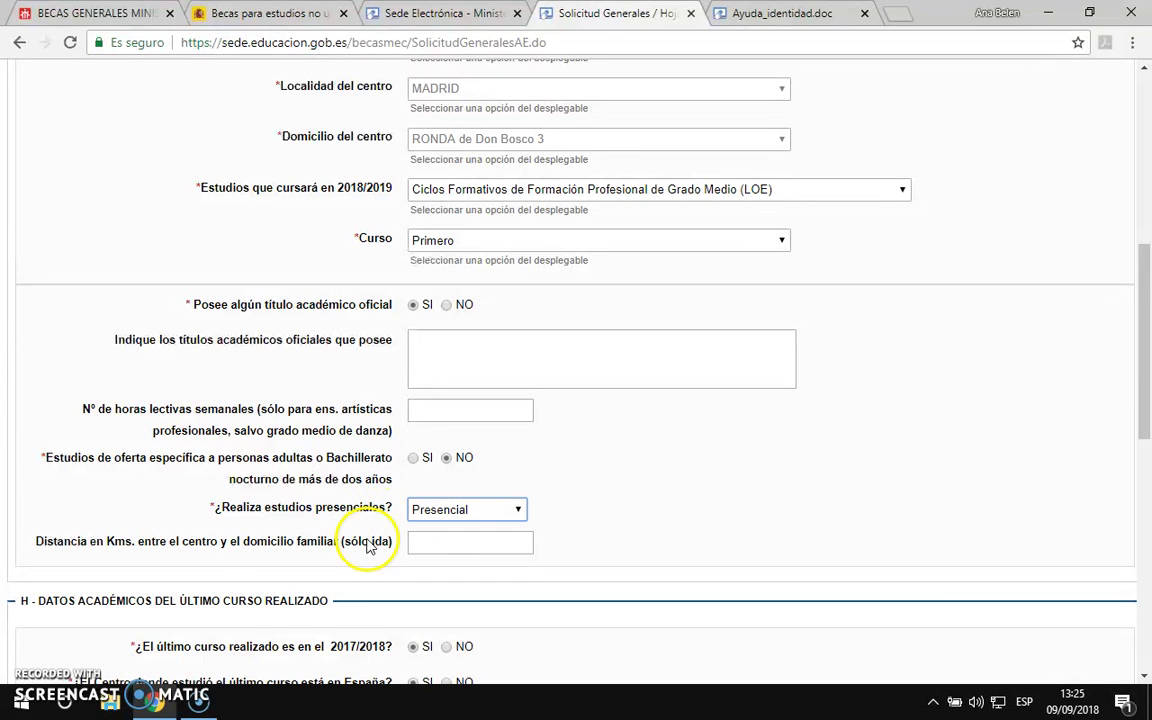
# Step: Enter 5 km as the home-to-centre distance and keep SI for last course 2017/2018
pyautogui.click(463, 546)
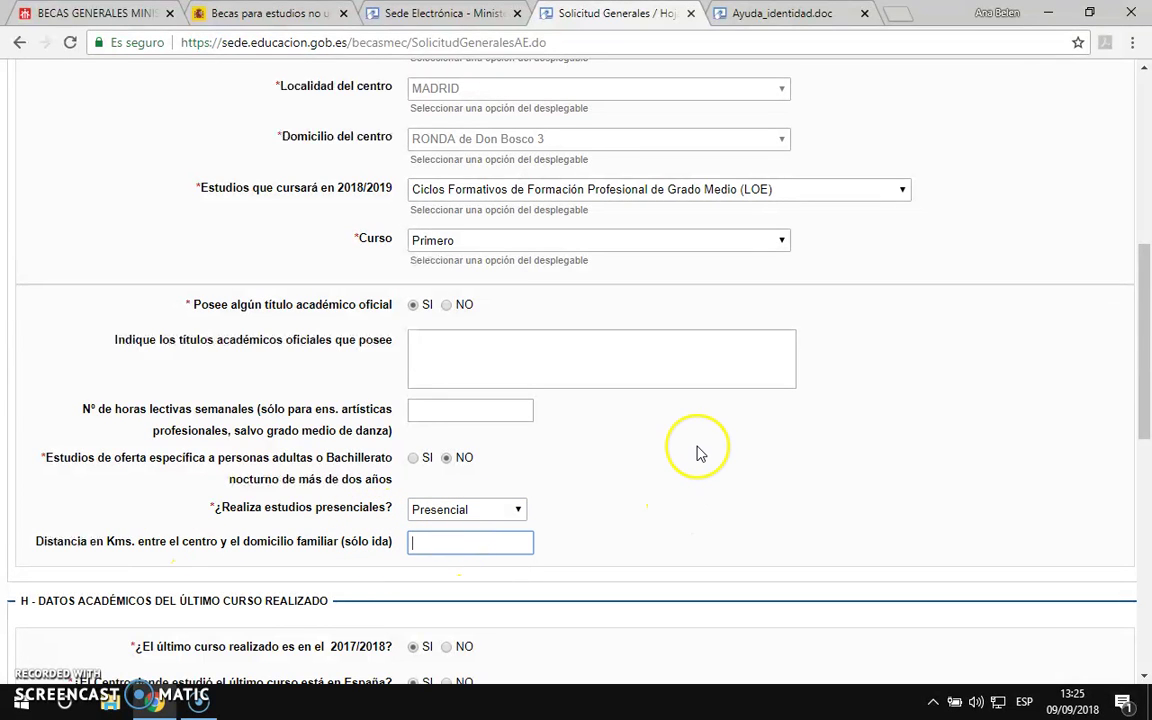
pyautogui.scroll(-3, 700, 454)
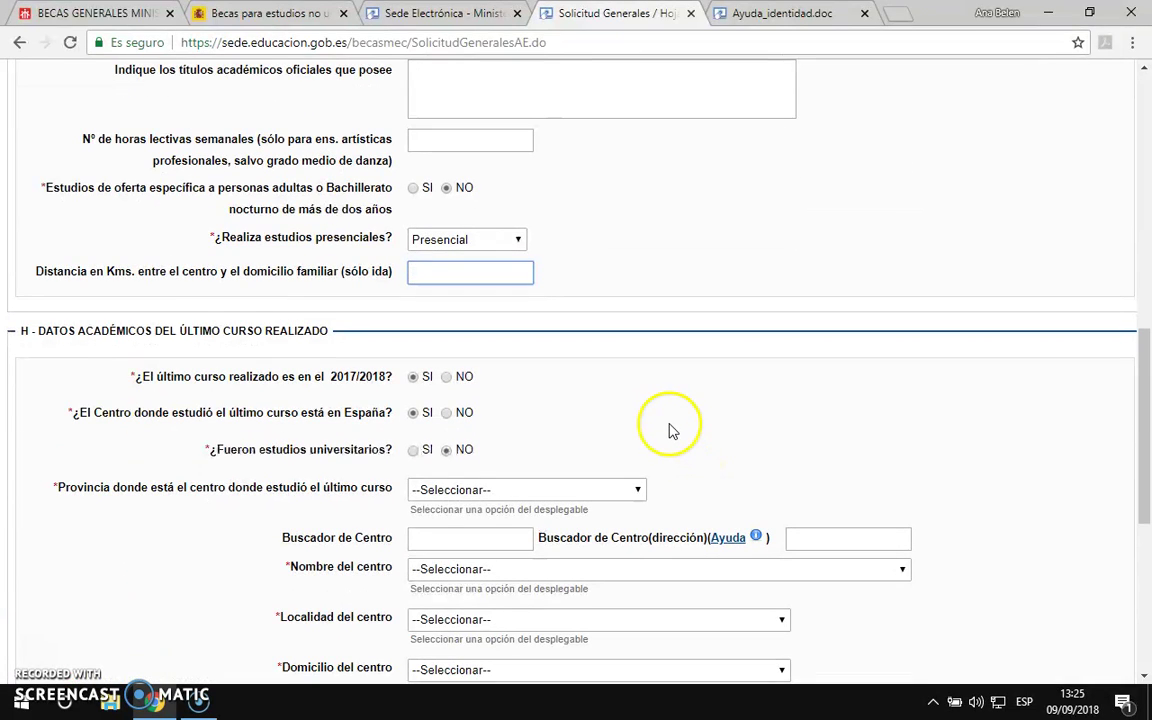
pyautogui.write('5')
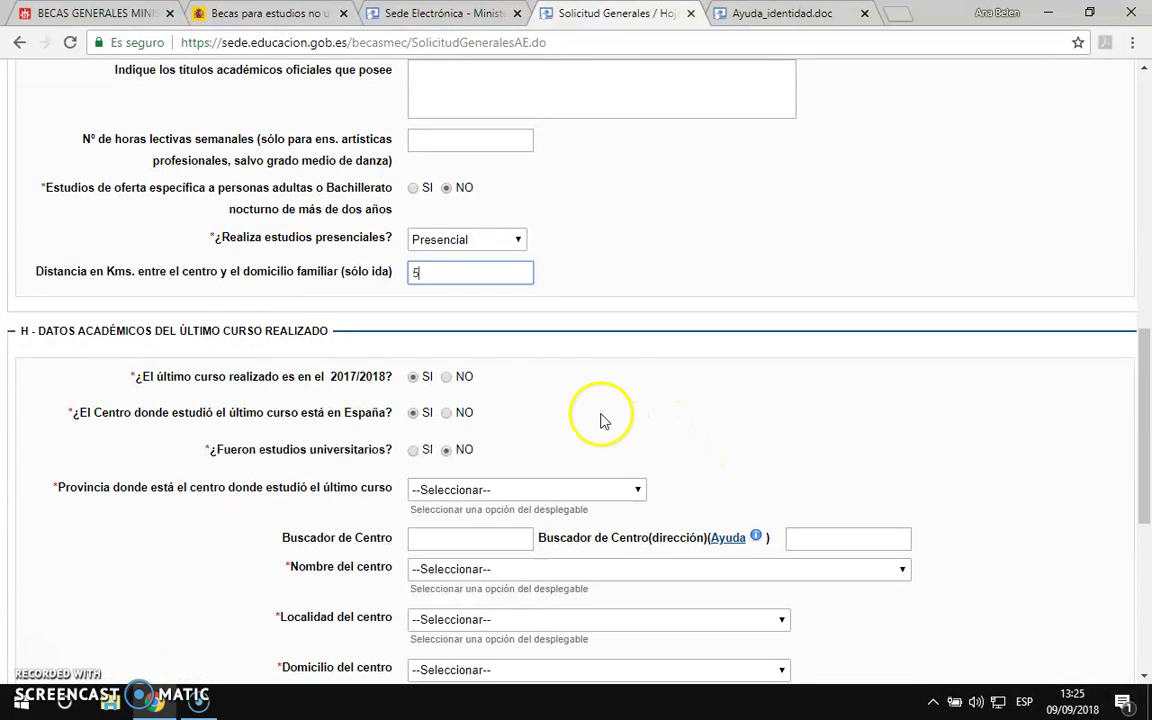
pyautogui.click(447, 378)
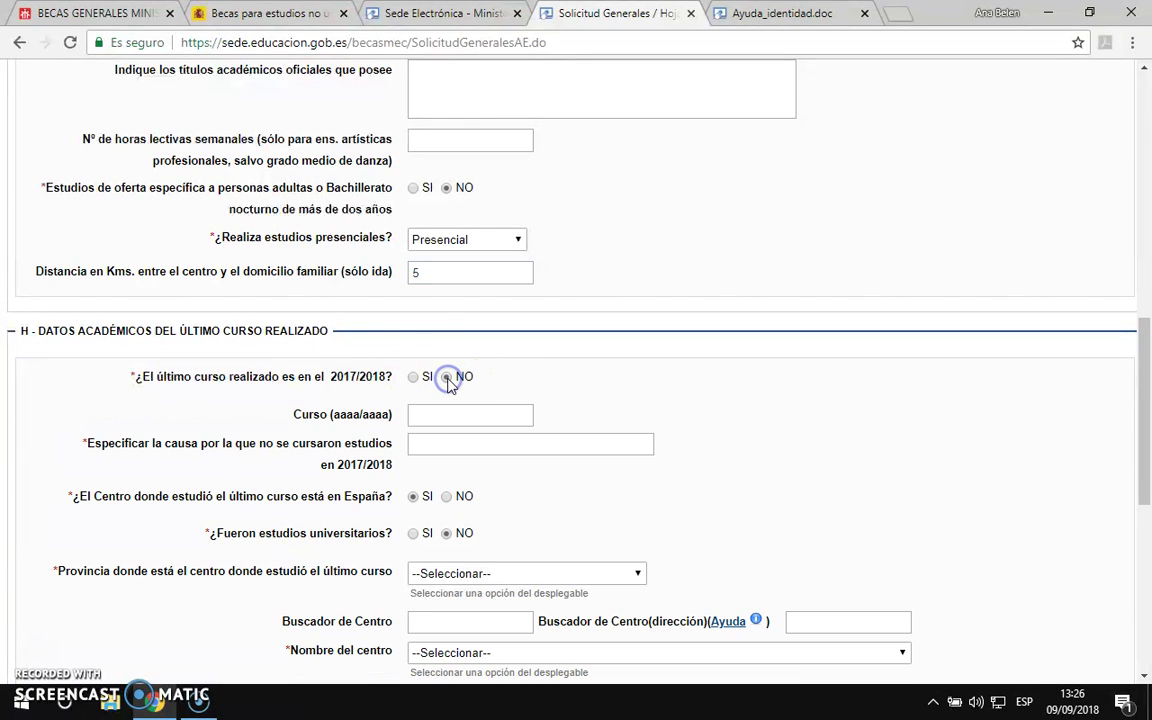
pyautogui.click(413, 377)
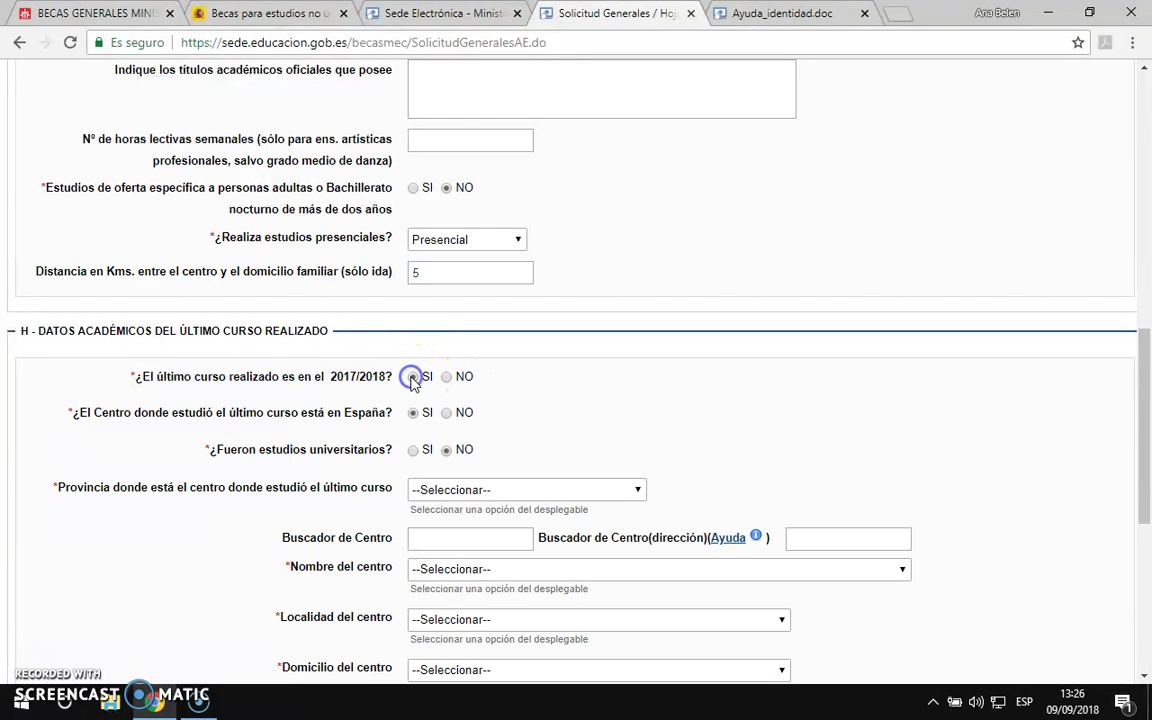
pyautogui.scroll(-3, 544, 388)
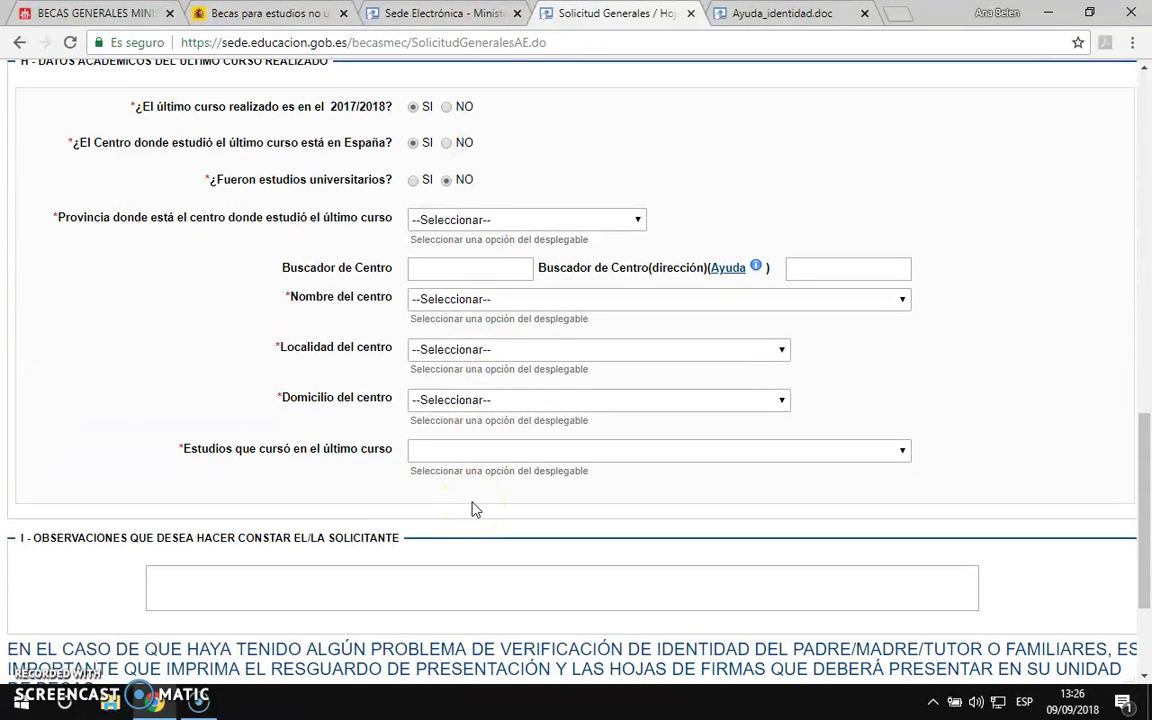
# Step: Scroll to the form's end and switch to the 2018-2019 postobligatory scholarships procedure tab
pyautogui.scroll(-2, 475, 510)
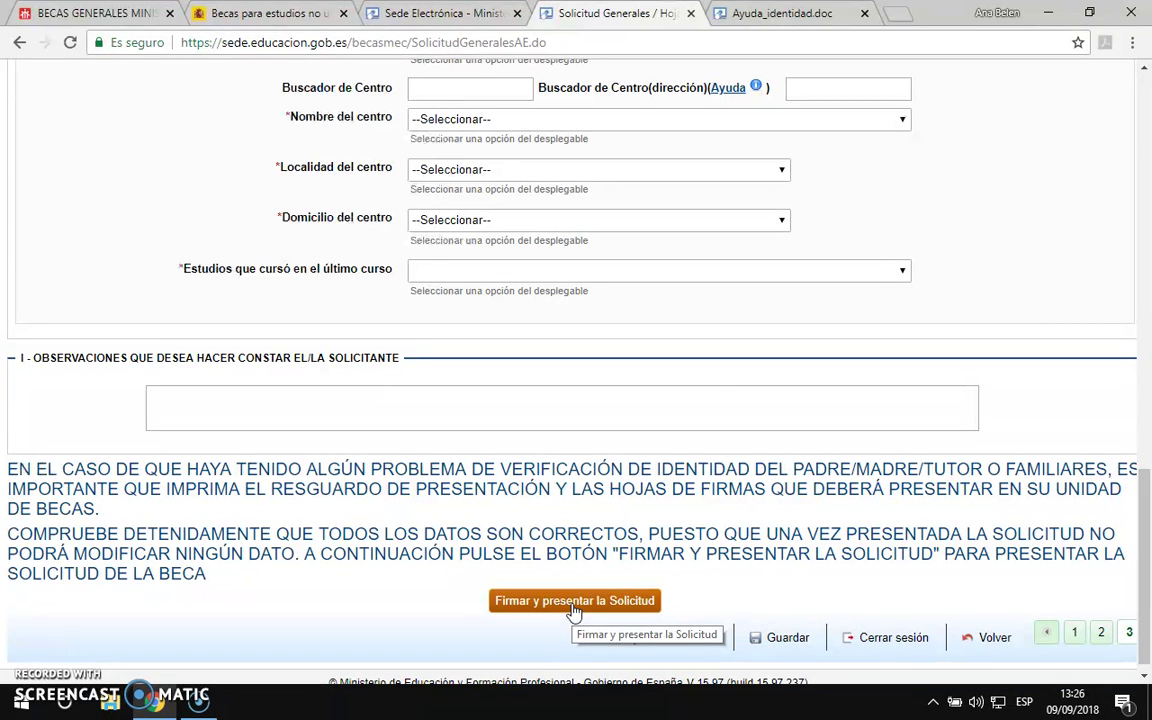
pyautogui.click(445, 14)
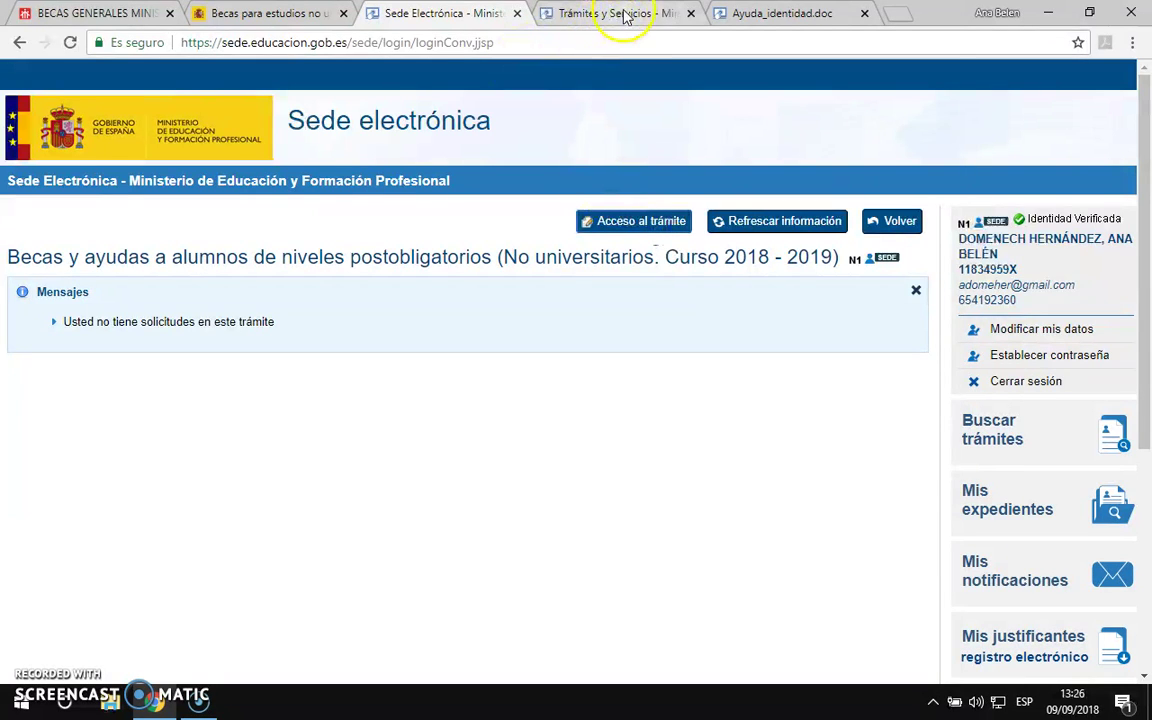
# Step: Check the Becas y ayudas summary listing the application as Borrador
pyautogui.click(617, 18)
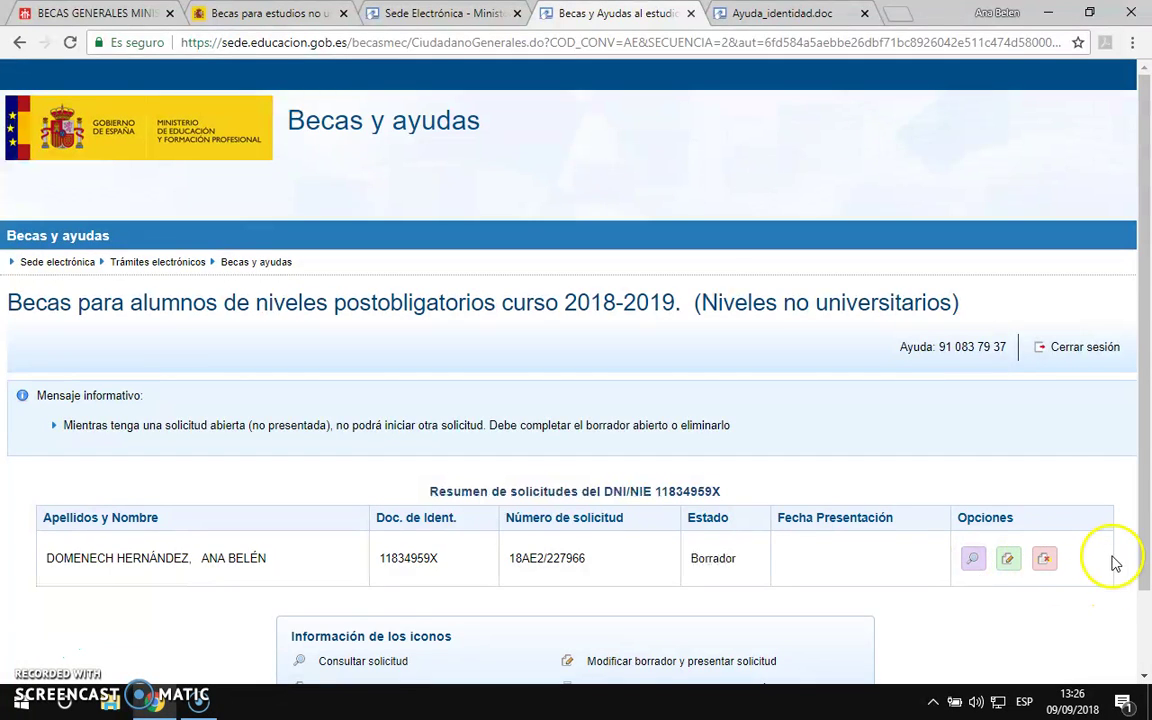
pyautogui.click(772, 15)
pyautogui.click(615, 14)
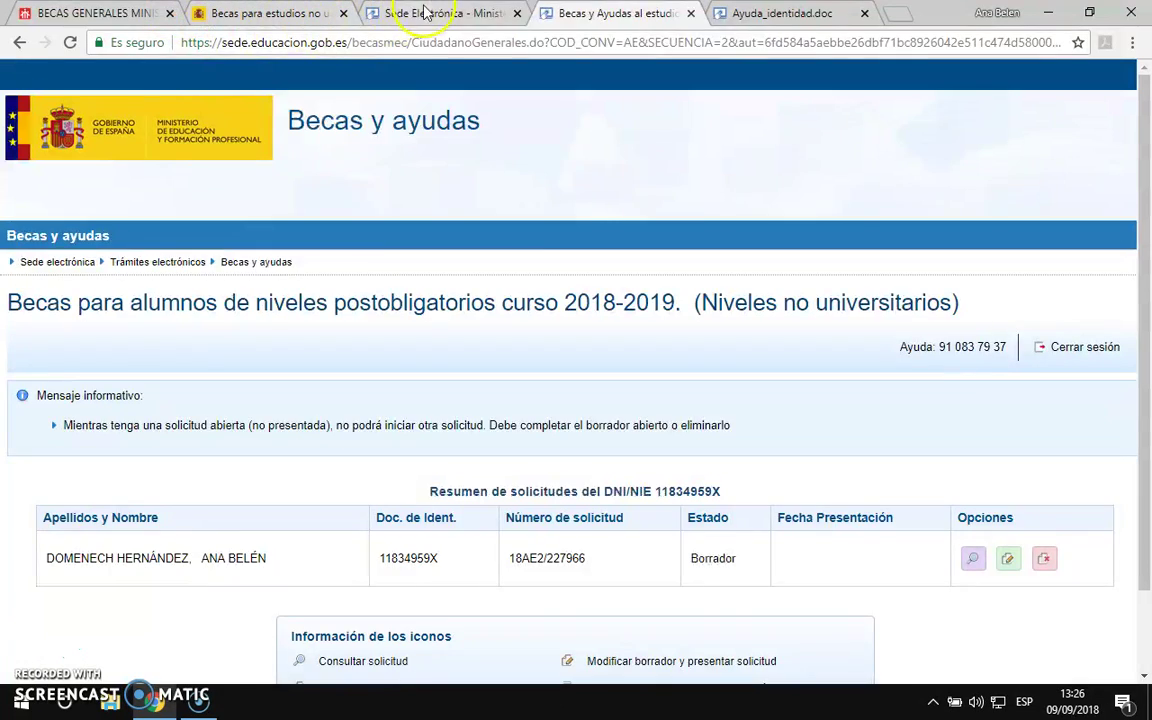
pyautogui.click(375, 14)
pyautogui.click(577, 12)
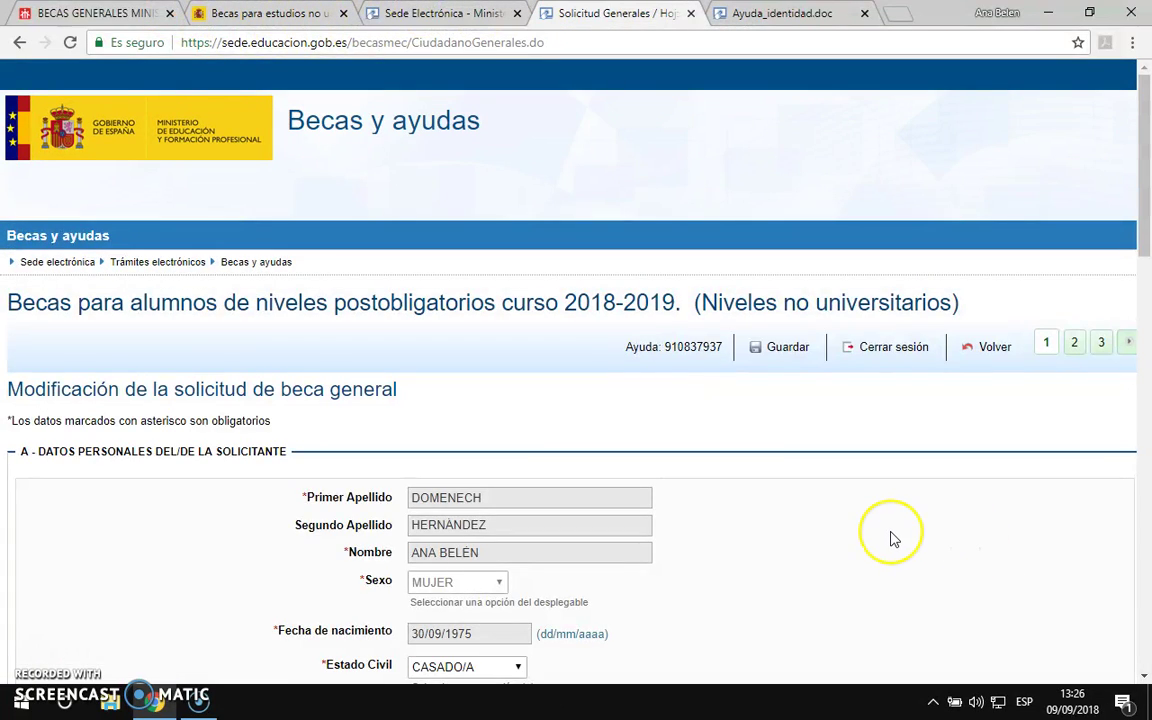
# Step: Advance the draft application form to page 3
pyautogui.scroll(-4, 892, 537)
pyautogui.scroll(-10, 893, 539)
pyautogui.click(1125, 622)
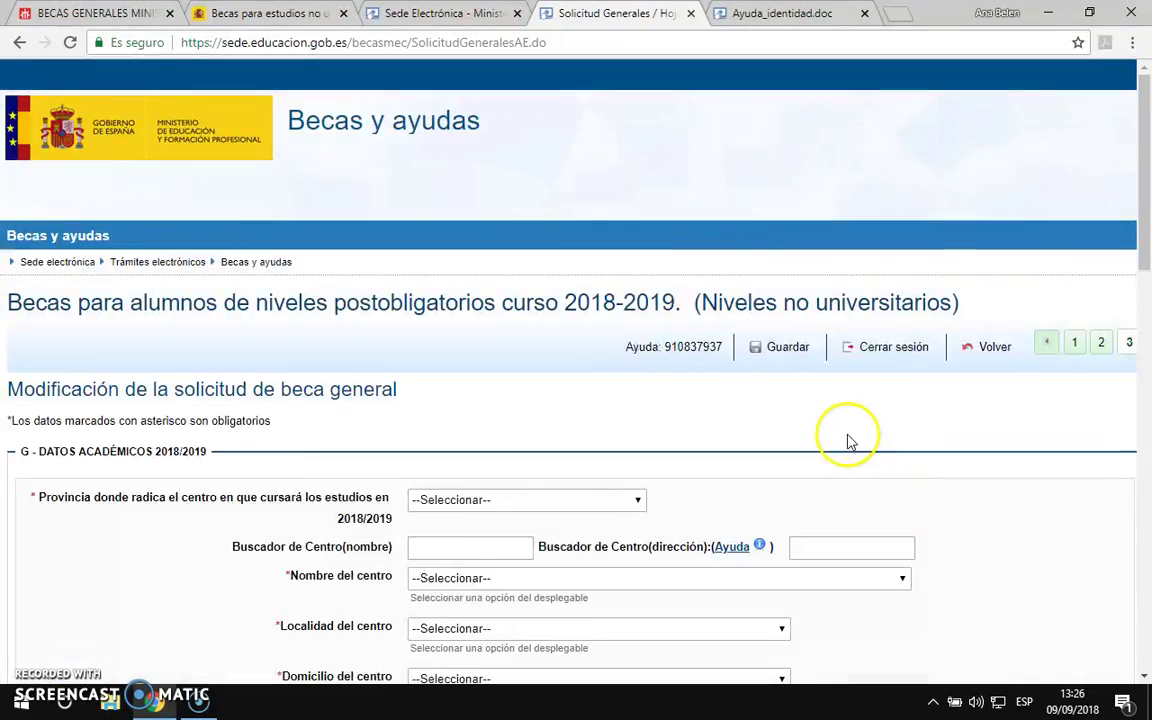
pyautogui.scroll(-10, 848, 442)
pyautogui.scroll(-3, 848, 442)
pyautogui.click(598, 598)
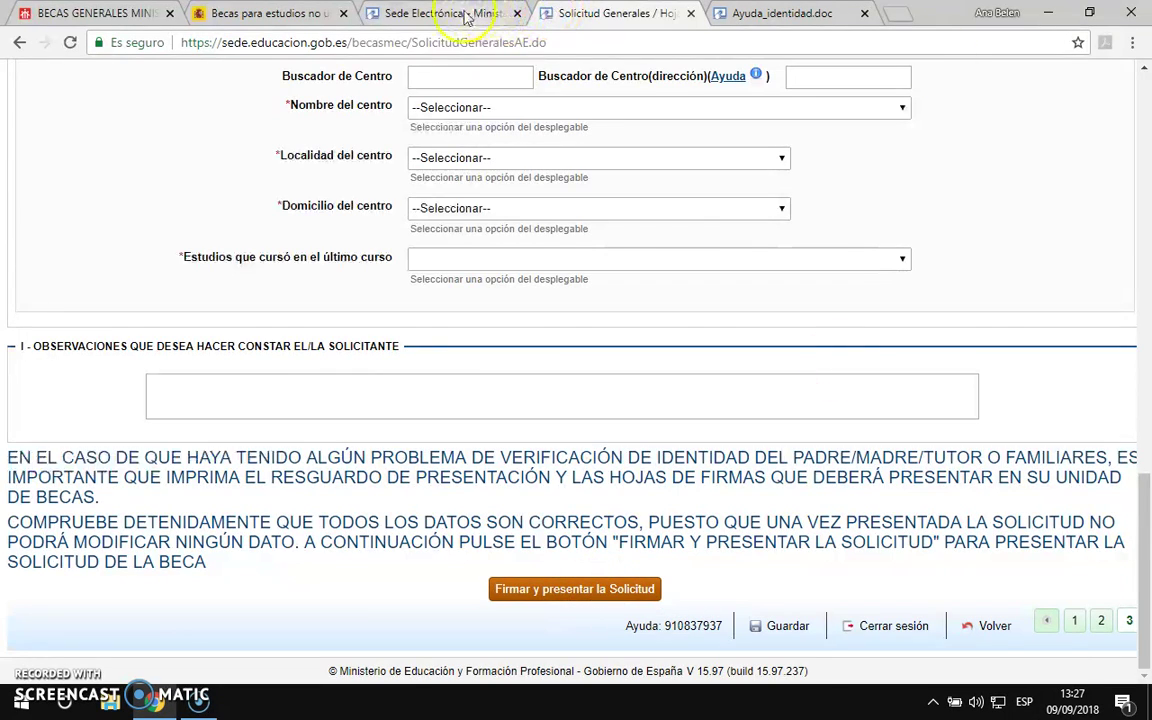
# Step: Close the application form, identity help PDF and Sede electrónica tabs
pyautogui.click(466, 18)
pyautogui.click(622, 15)
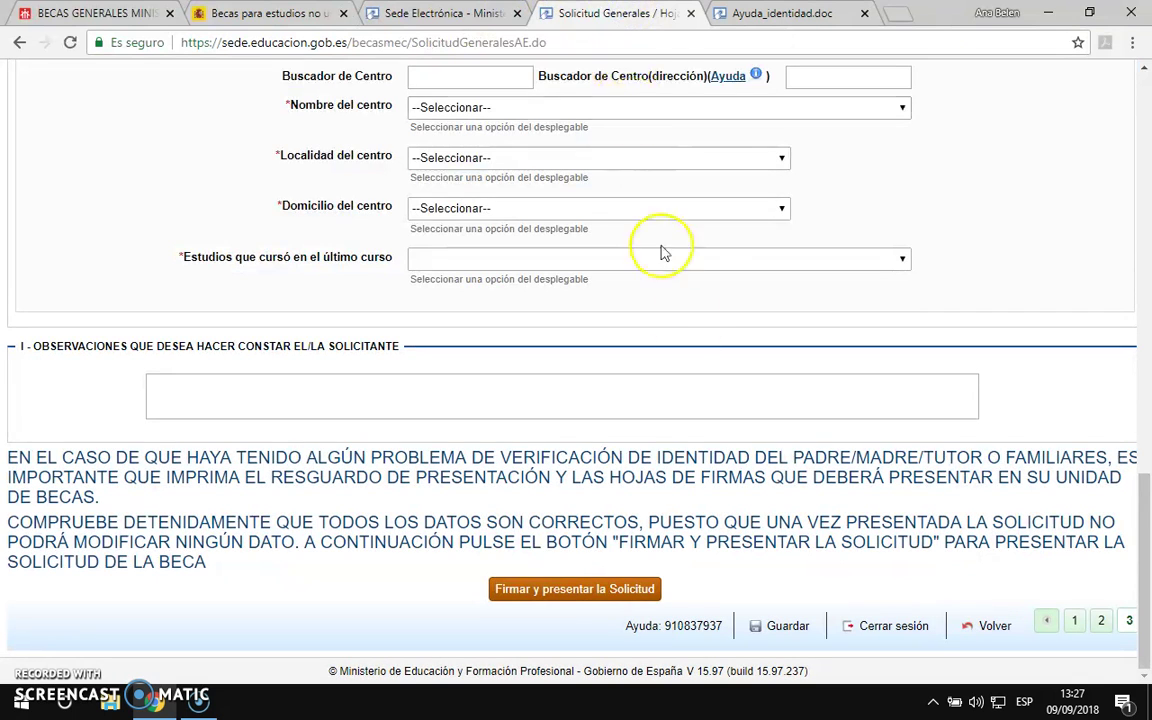
pyautogui.click(690, 14)
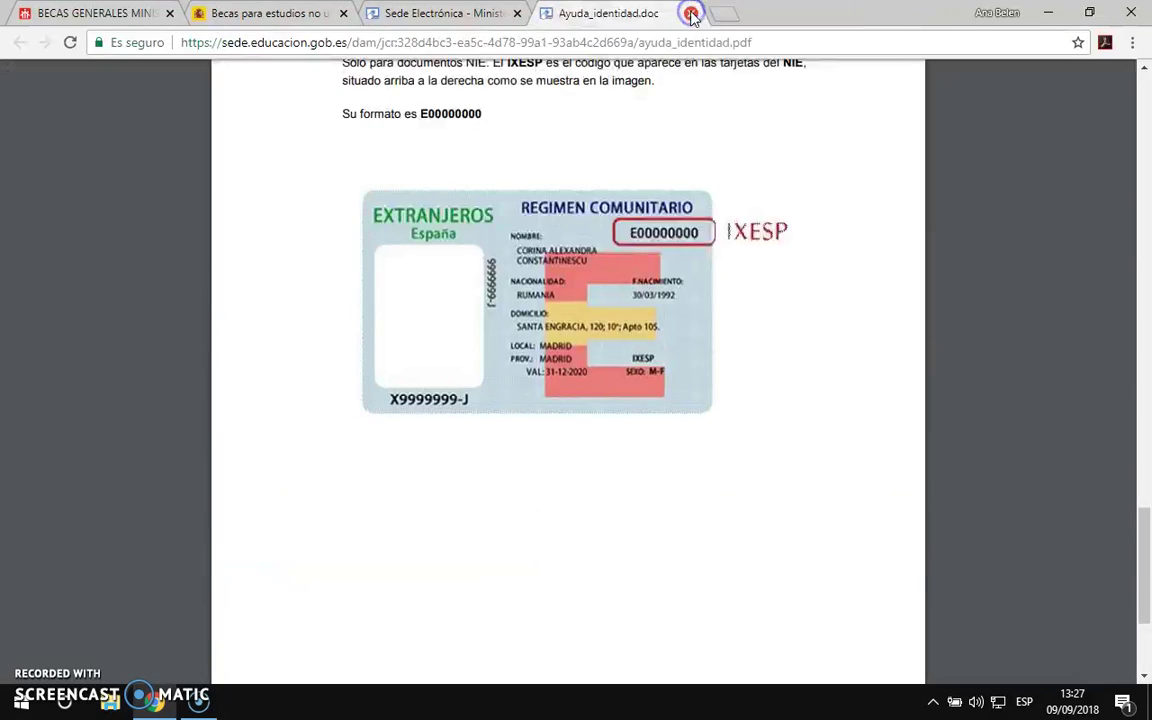
pyautogui.click(691, 14)
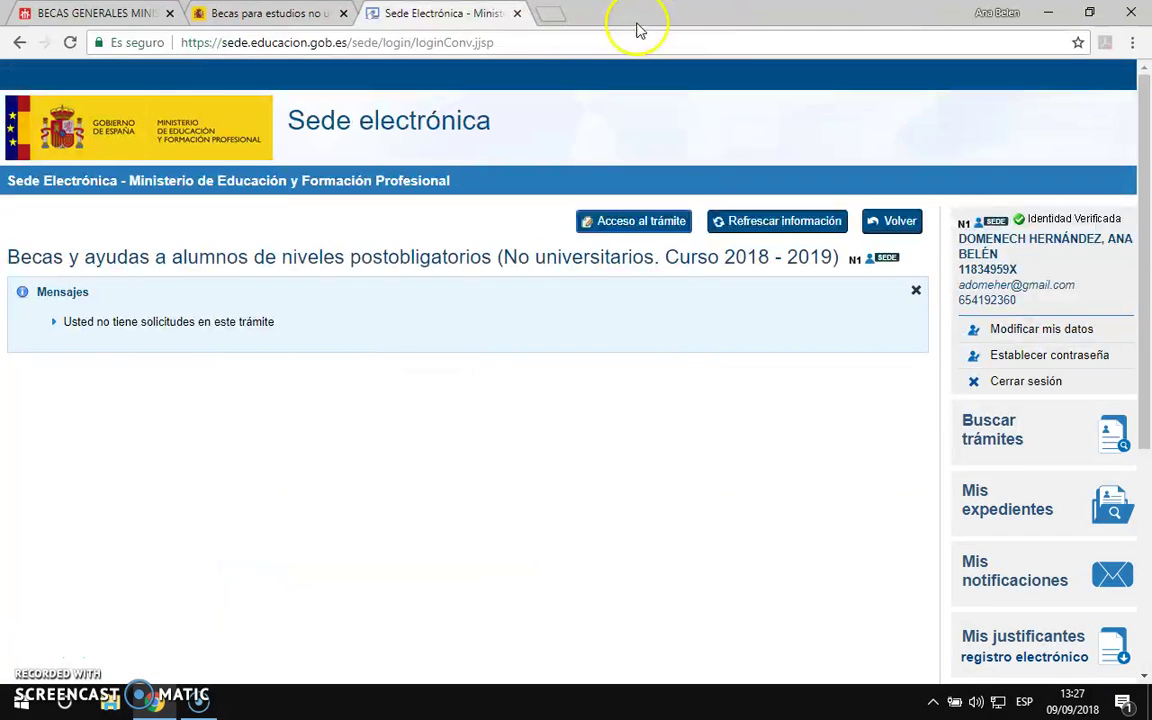
pyautogui.click(517, 14)
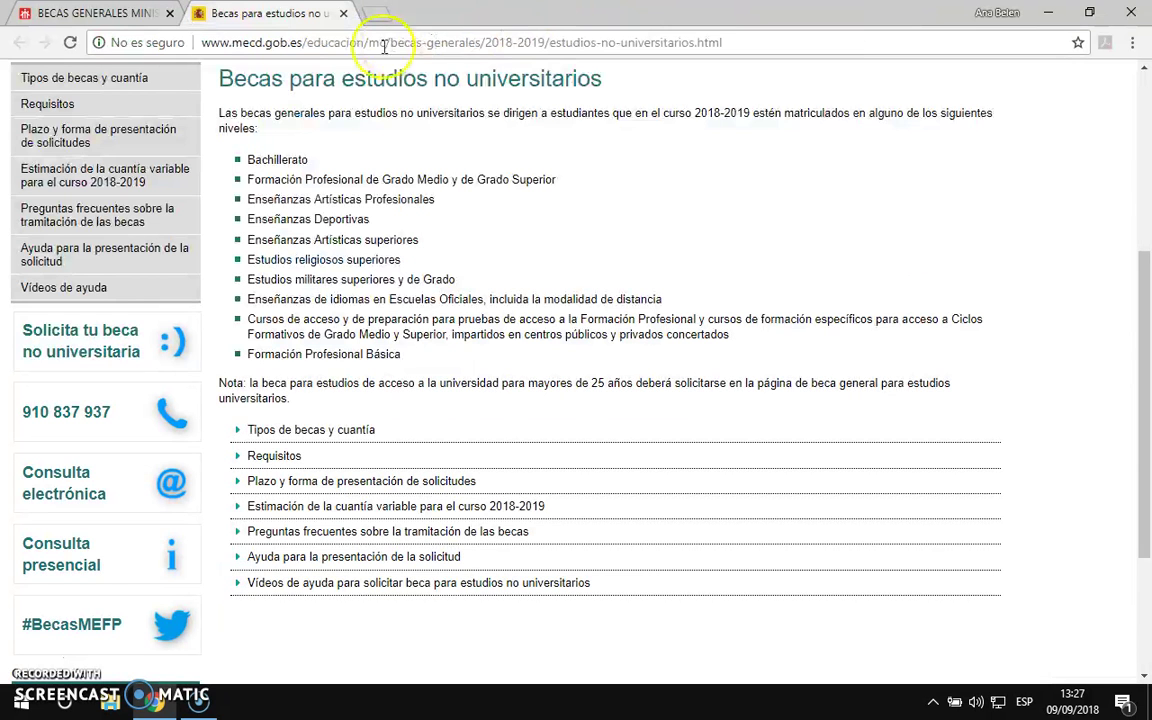